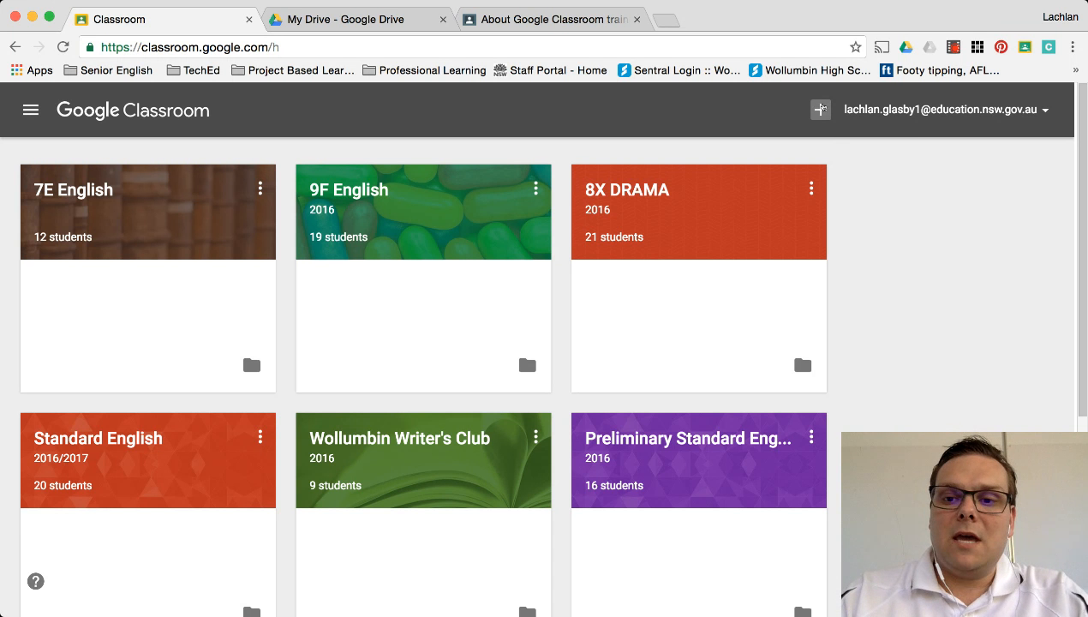
# Step: Start creating a new class and name it 7I English
pyautogui.click(820, 110)
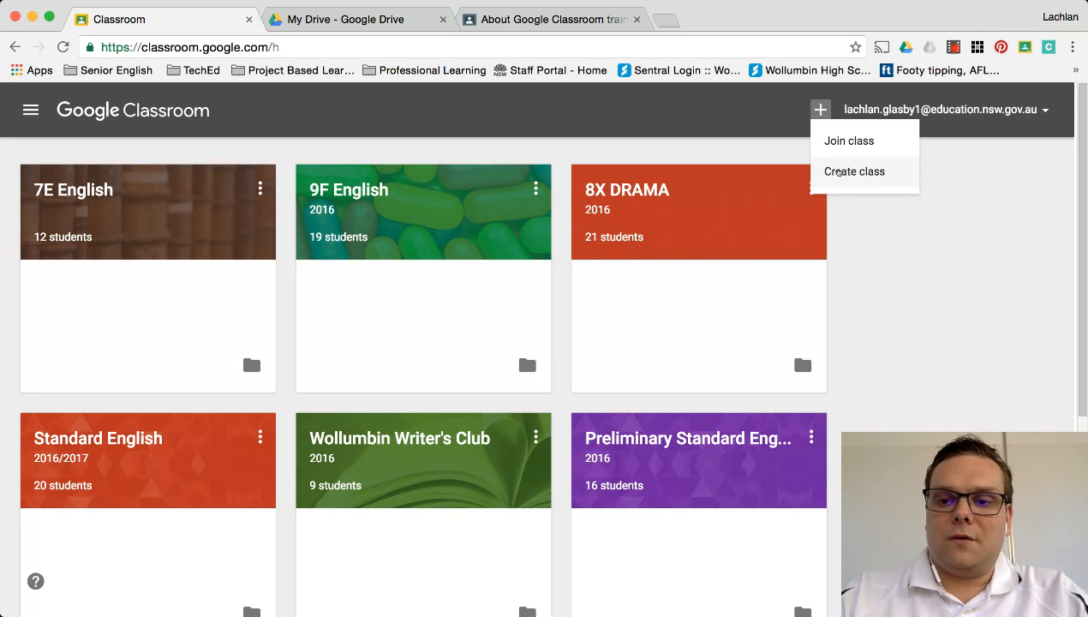
pyautogui.click(836, 170)
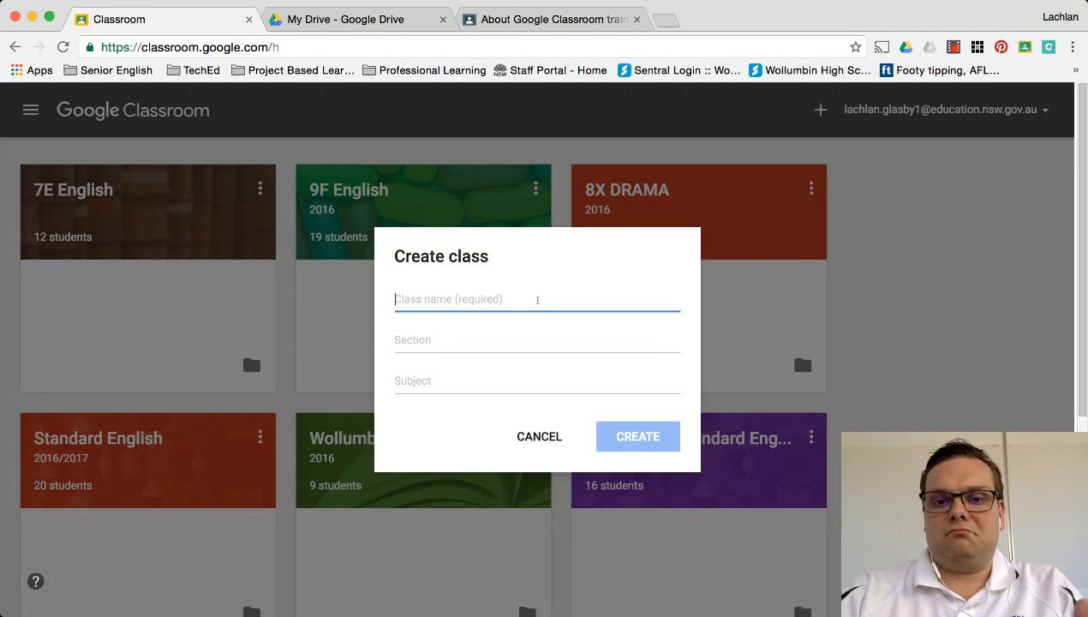
pyautogui.write('&')
pyautogui.press('BackSpace')
pyautogui.write('7')
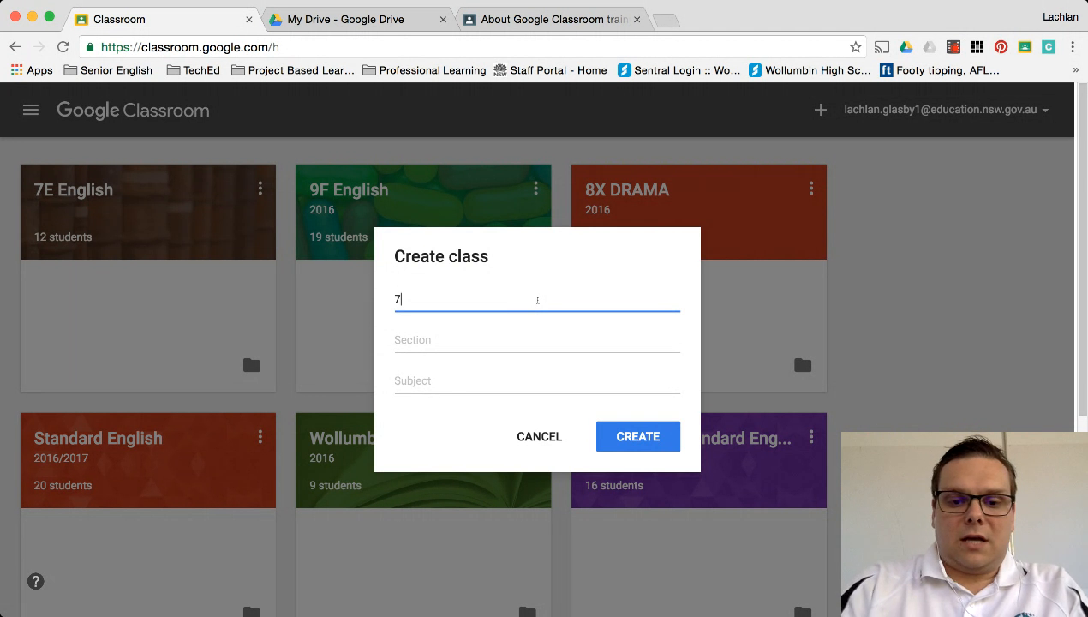
pyautogui.write('I English')
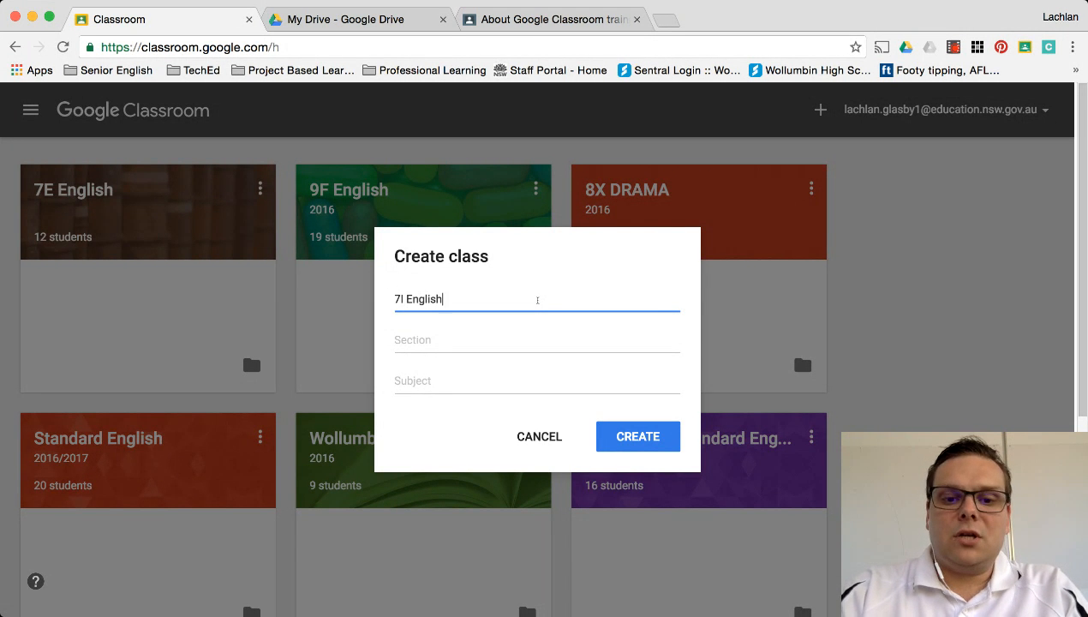
# Step: Give the new class the section 2016 and the subject English, and create it
pyautogui.click(511, 342)
pyautogui.write('2016')
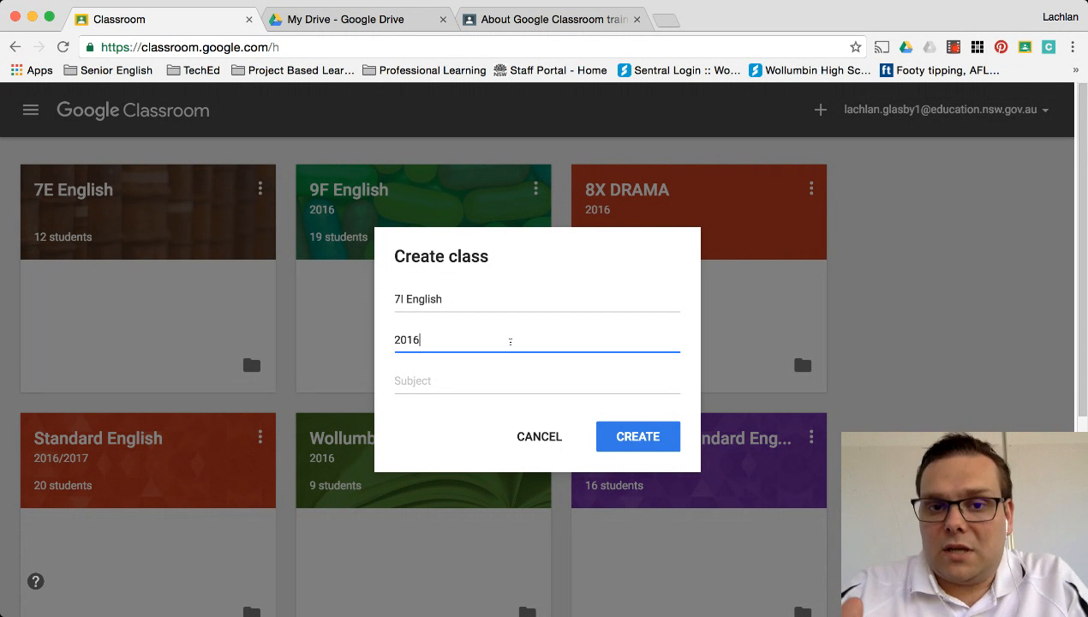
pyautogui.click(437, 377)
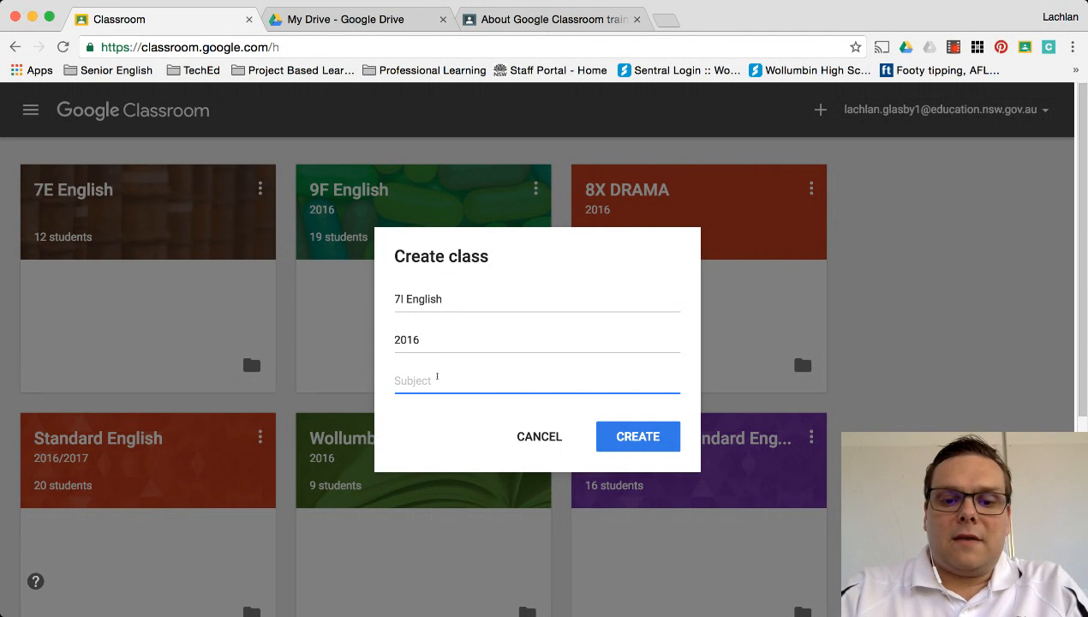
pyautogui.write('English')
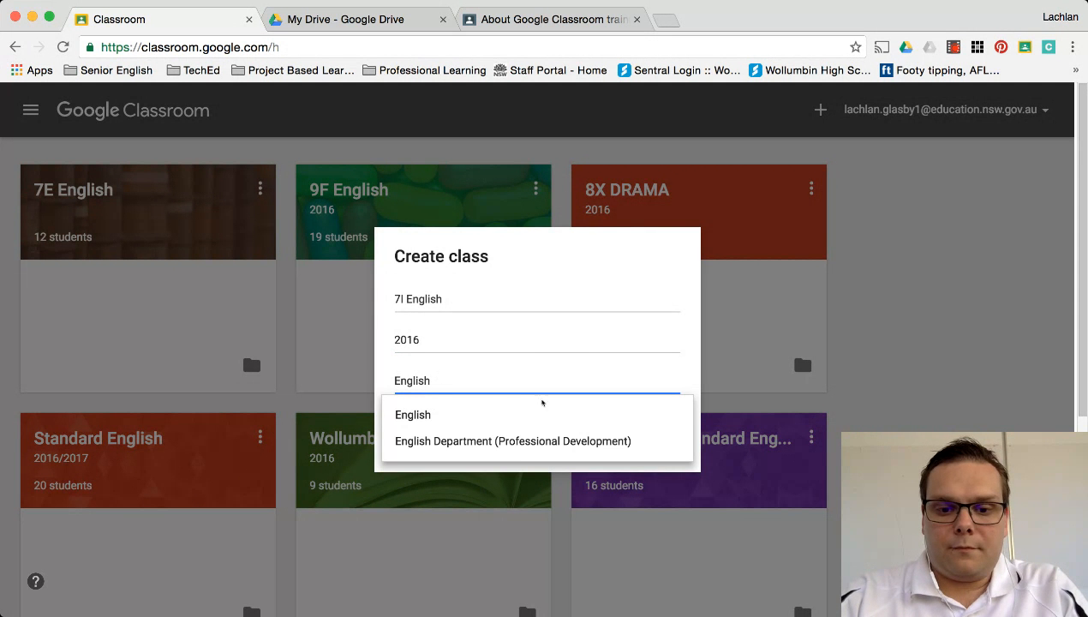
pyautogui.click(527, 413)
pyautogui.click(607, 436)
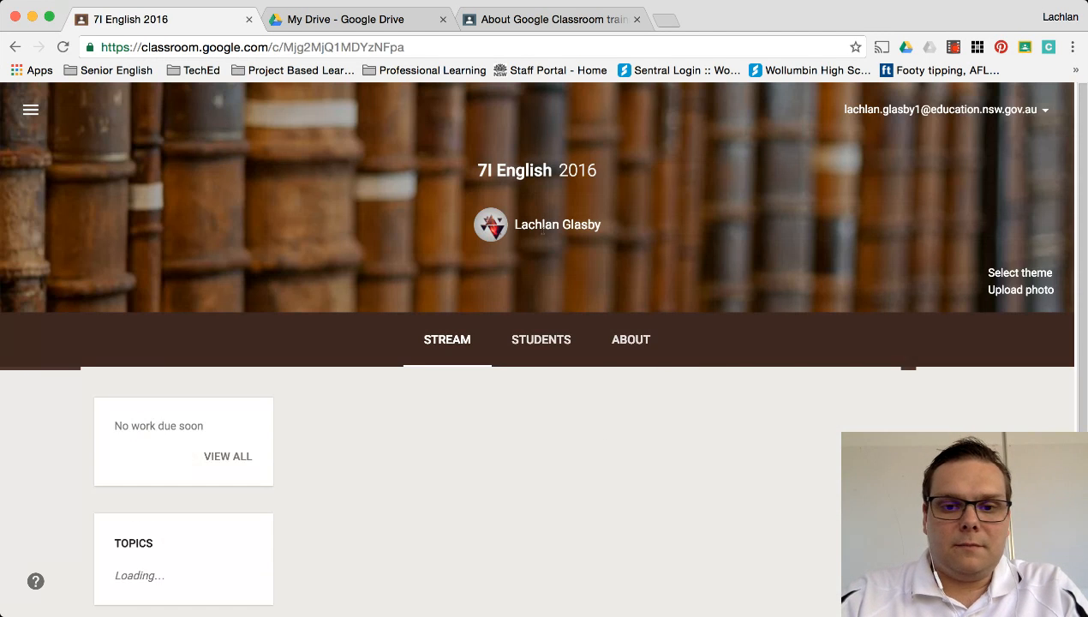
# Step: Look over the new class's Stream, Students and About pages and return to the Stream
pyautogui.scroll(-3, 591, 330)
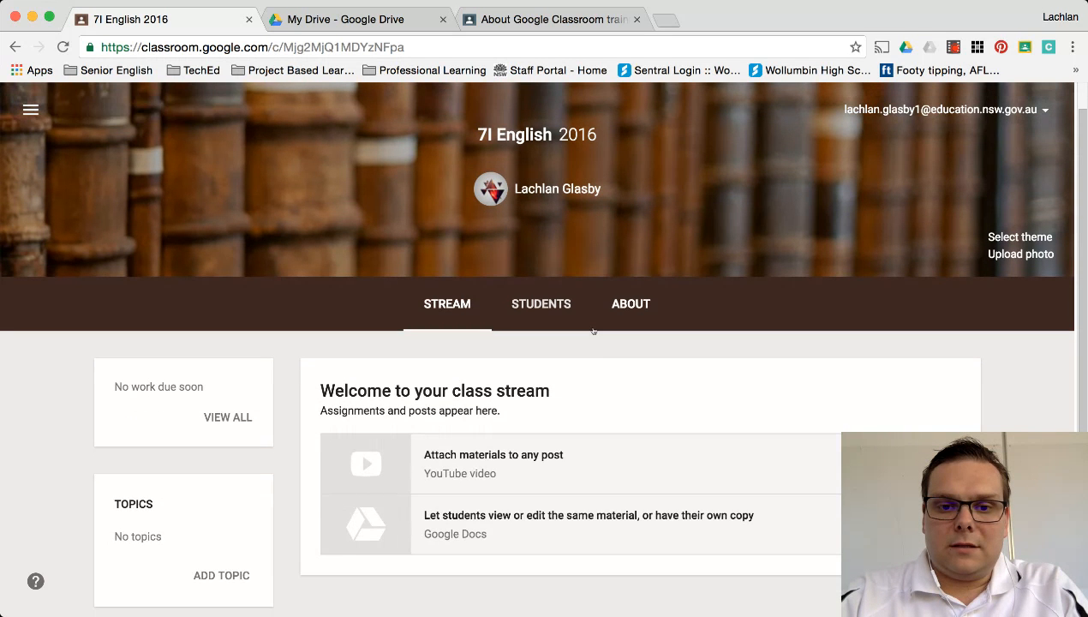
pyautogui.scroll(1, 593, 331)
pyautogui.scroll(-5, 593, 330)
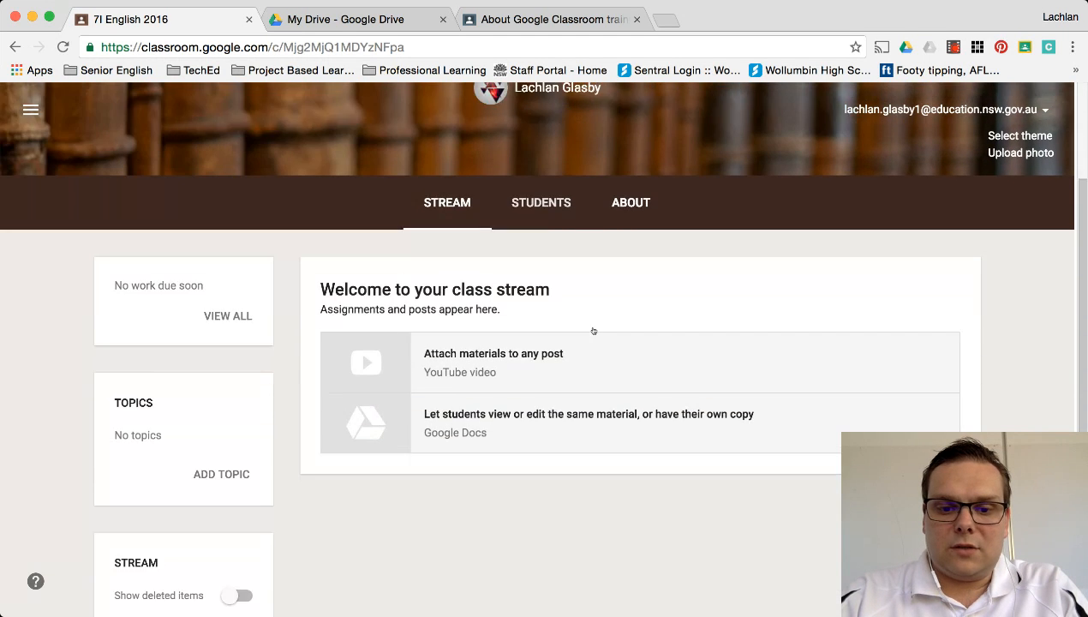
pyautogui.scroll(5, 593, 330)
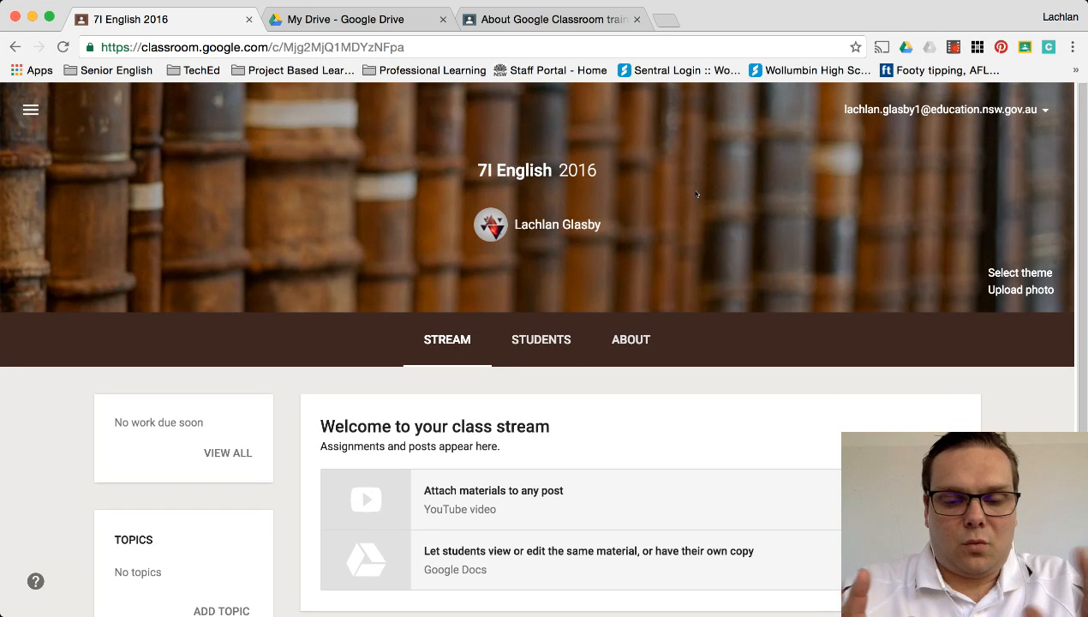
pyautogui.scroll(-2, 703, 224)
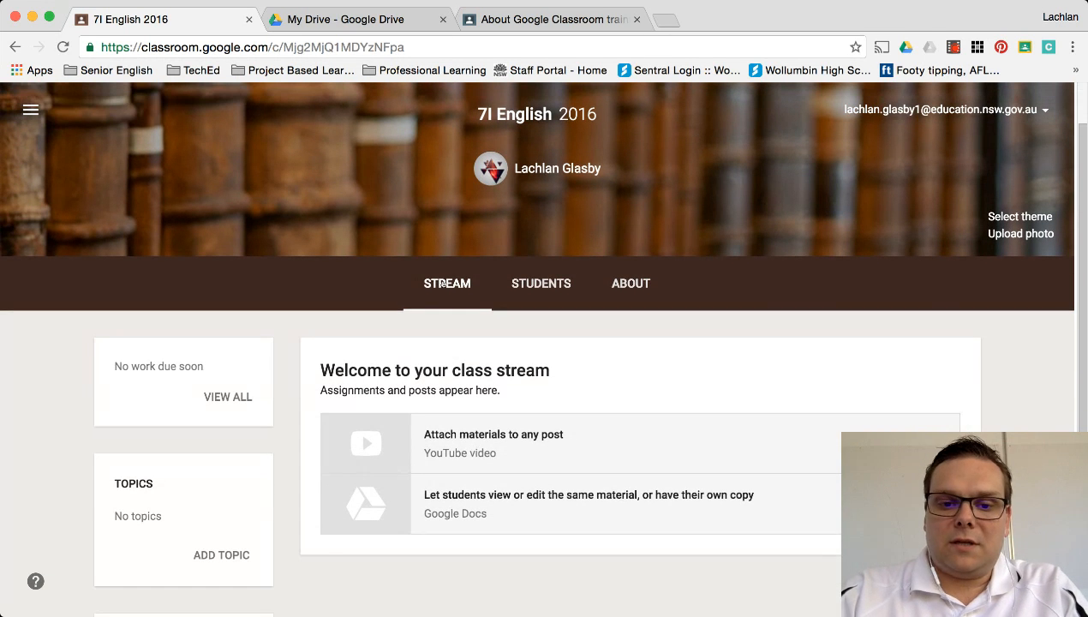
pyautogui.click(554, 285)
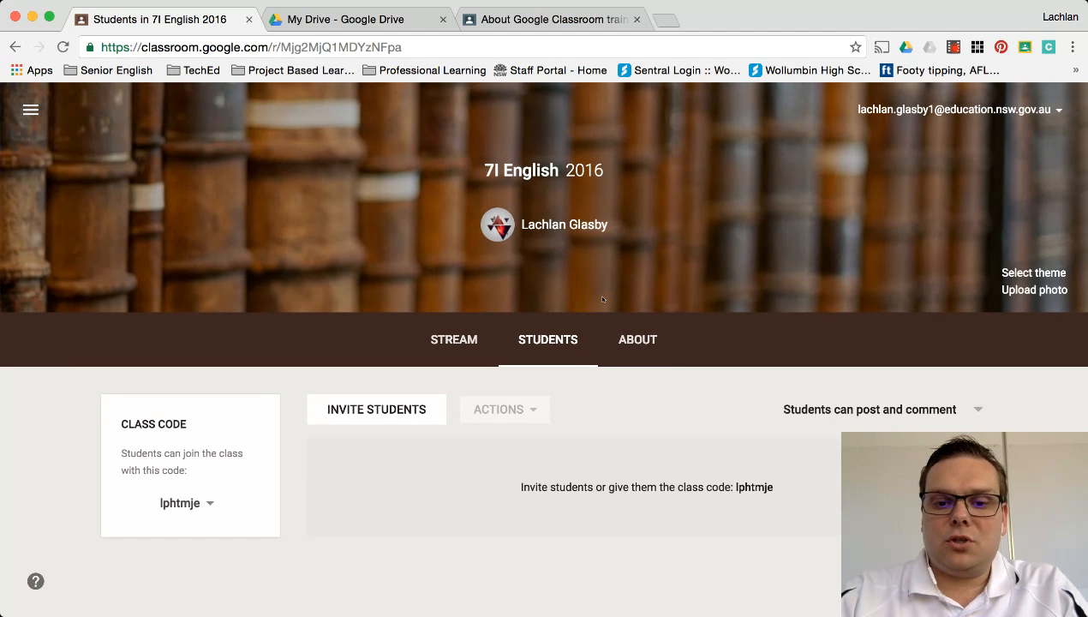
pyautogui.click(629, 342)
pyautogui.click(449, 340)
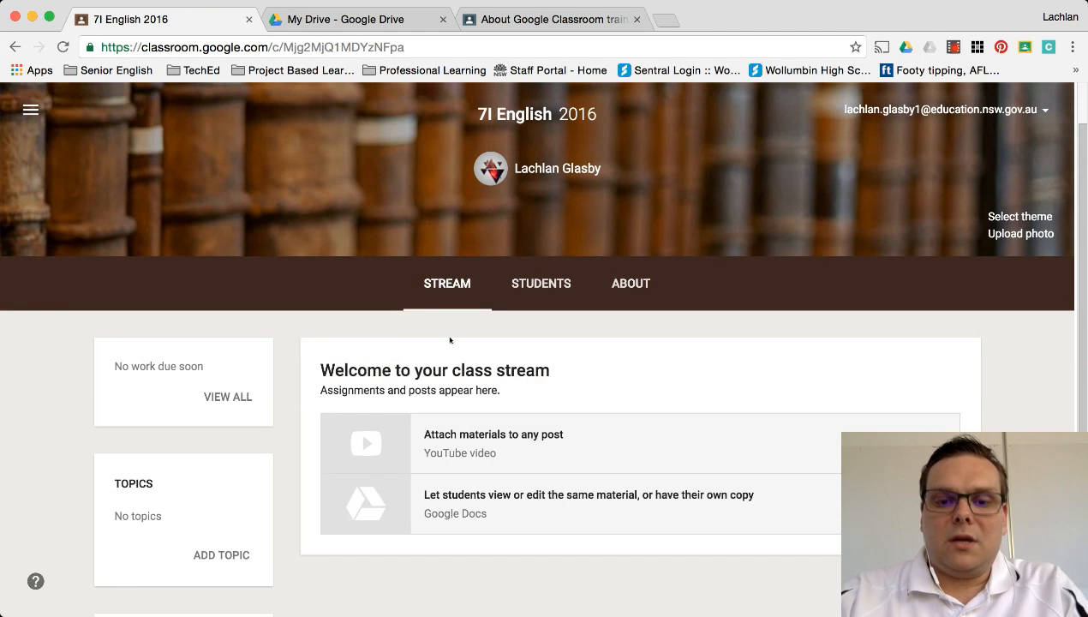
pyautogui.scroll(2, 450, 340)
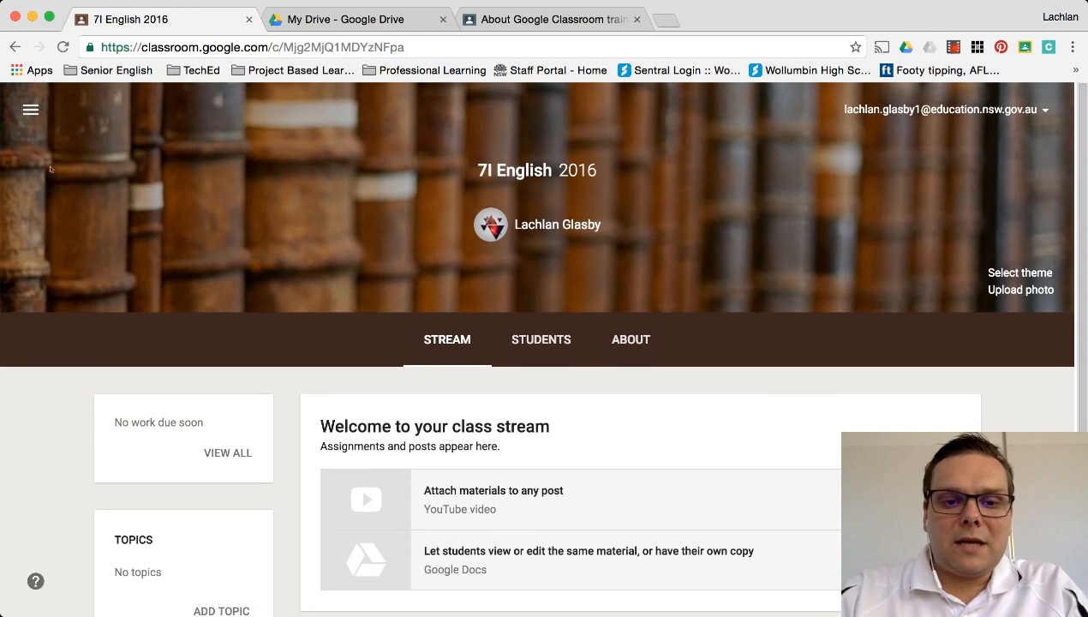
# Step: Apply the colourful jelly bean gallery image as the class theme, then view the photo upload option and close it
pyautogui.click(1035, 272)
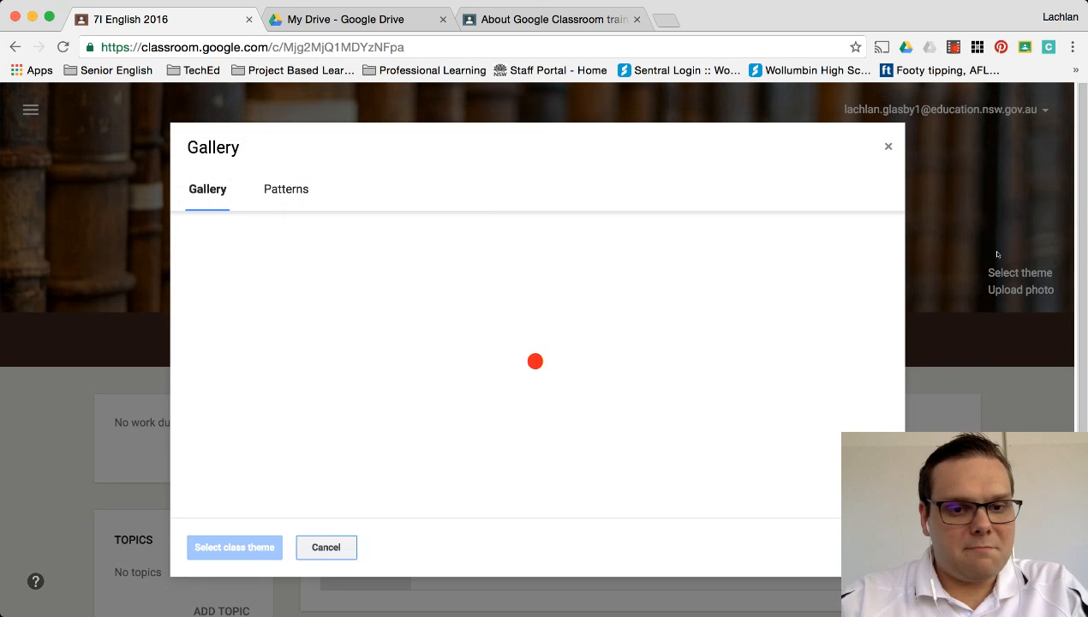
pyautogui.click(386, 375)
pyautogui.click(263, 545)
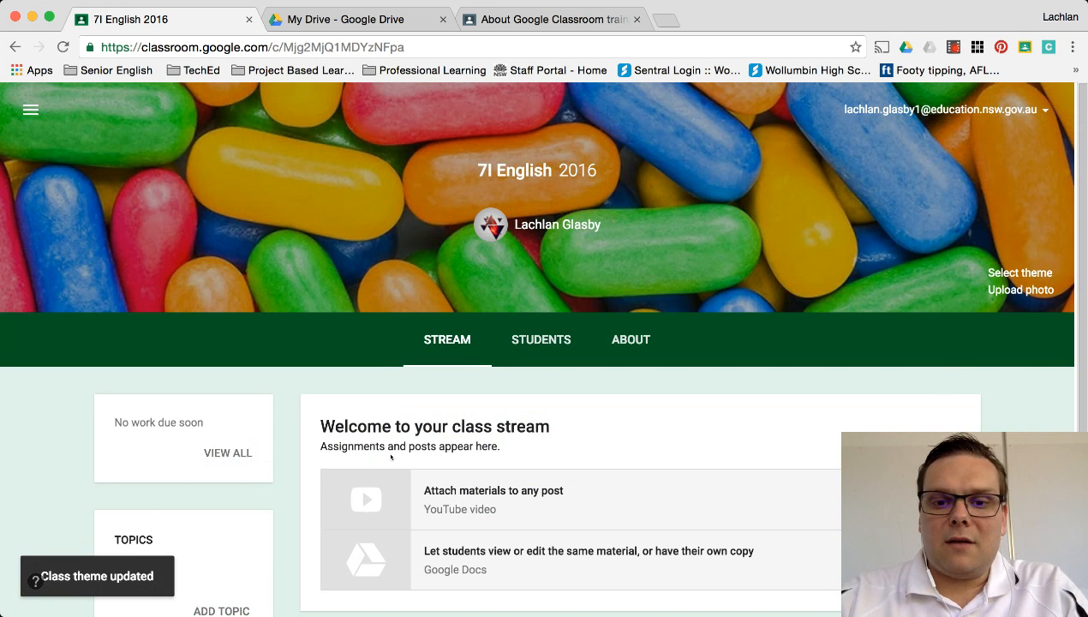
pyautogui.click(999, 290)
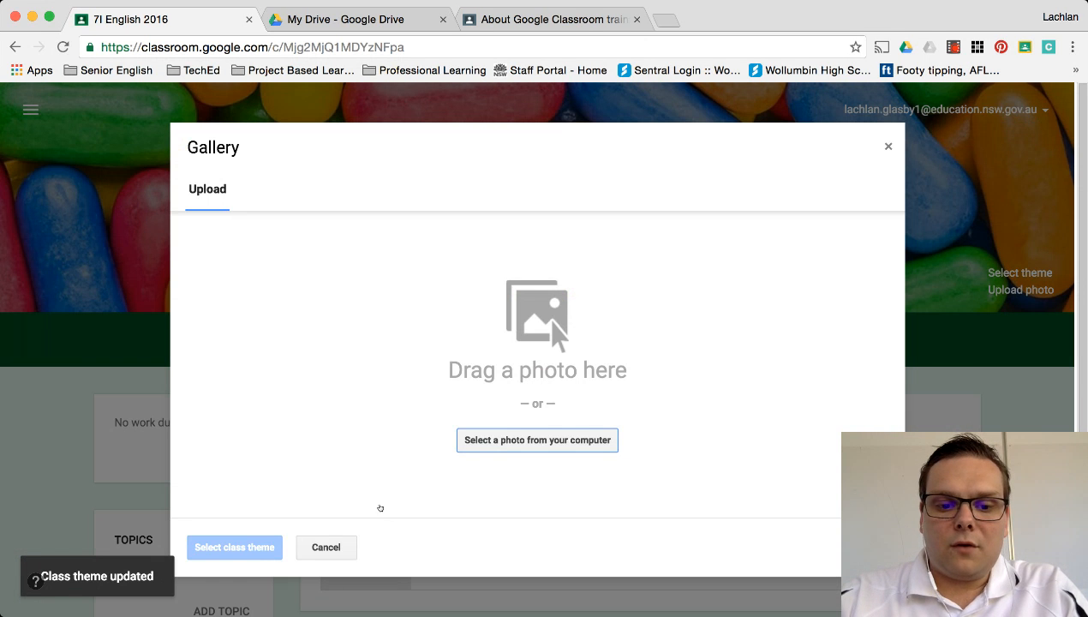
pyautogui.click(886, 147)
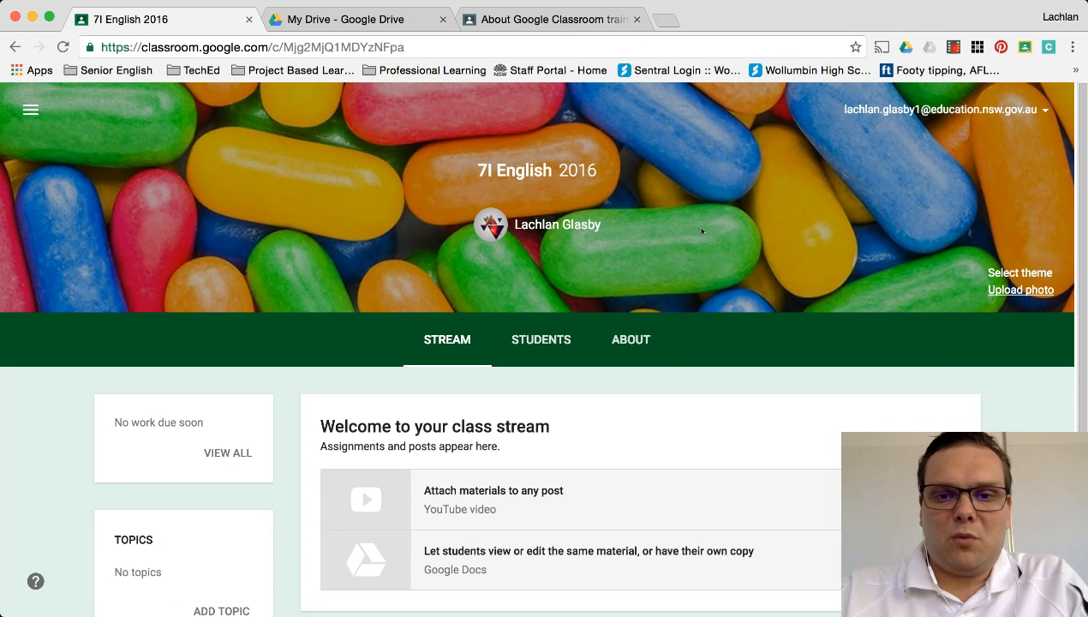
# Step: Change the class theme to the blue pattern with green and light blue dots
pyautogui.click(1020, 273)
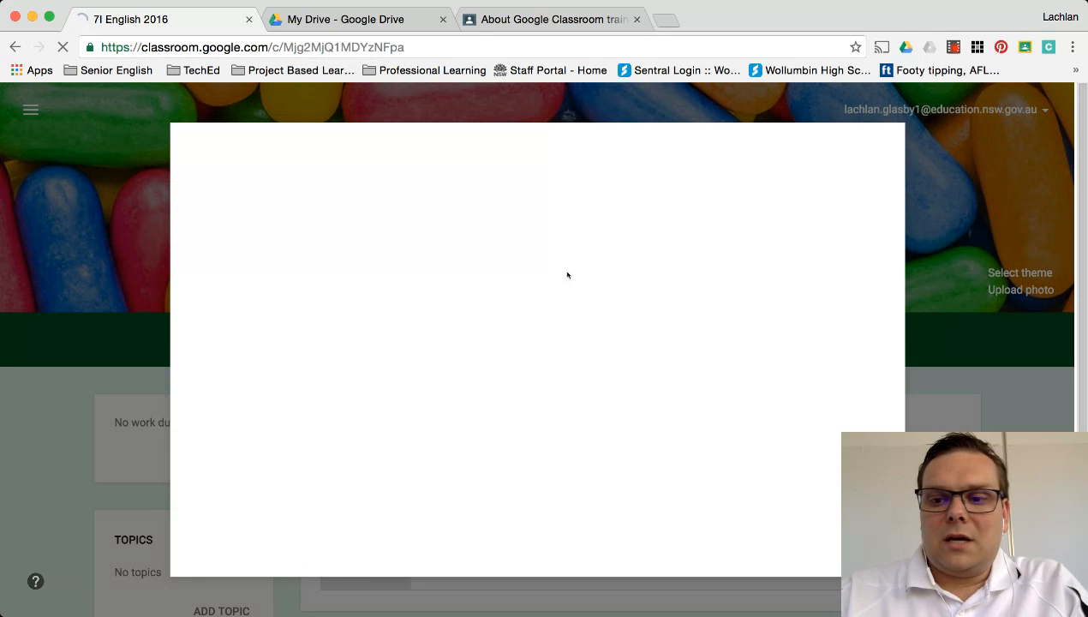
pyautogui.click(297, 191)
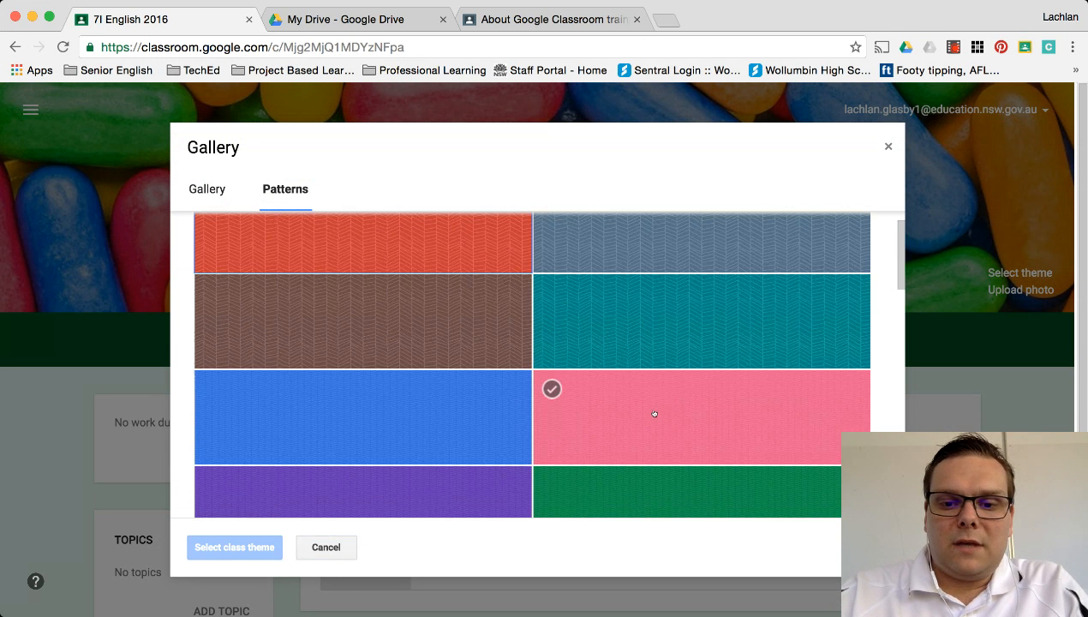
pyautogui.scroll(-5, 617, 409)
pyautogui.scroll(1, 609, 338)
pyautogui.click(632, 266)
pyautogui.click(235, 548)
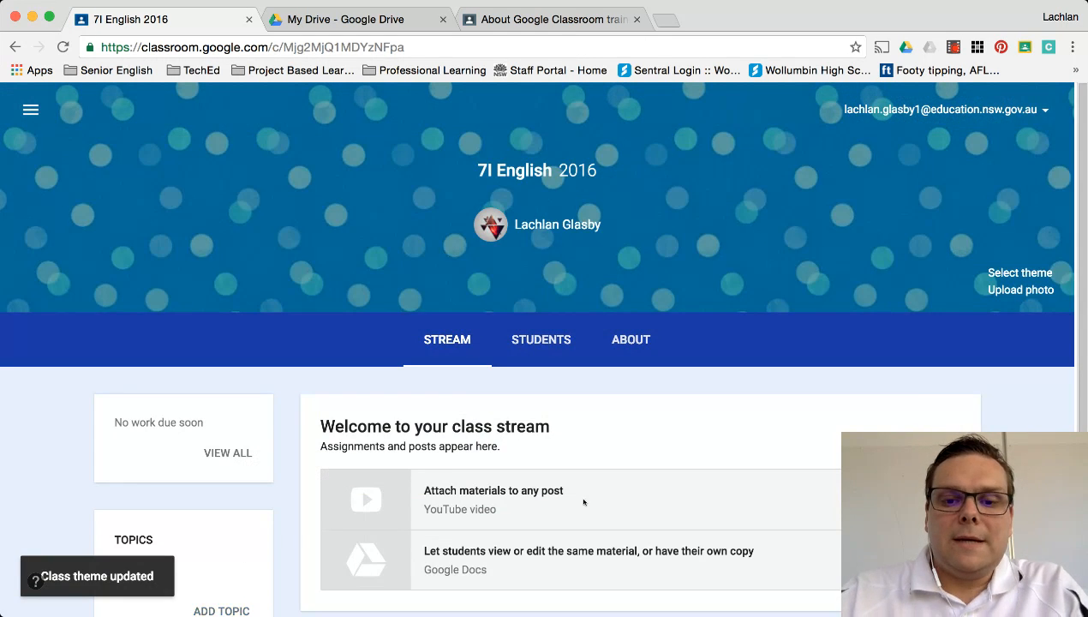
# Step: Add a topic named Grammar to the class stream
pyautogui.scroll(-5, 587, 503)
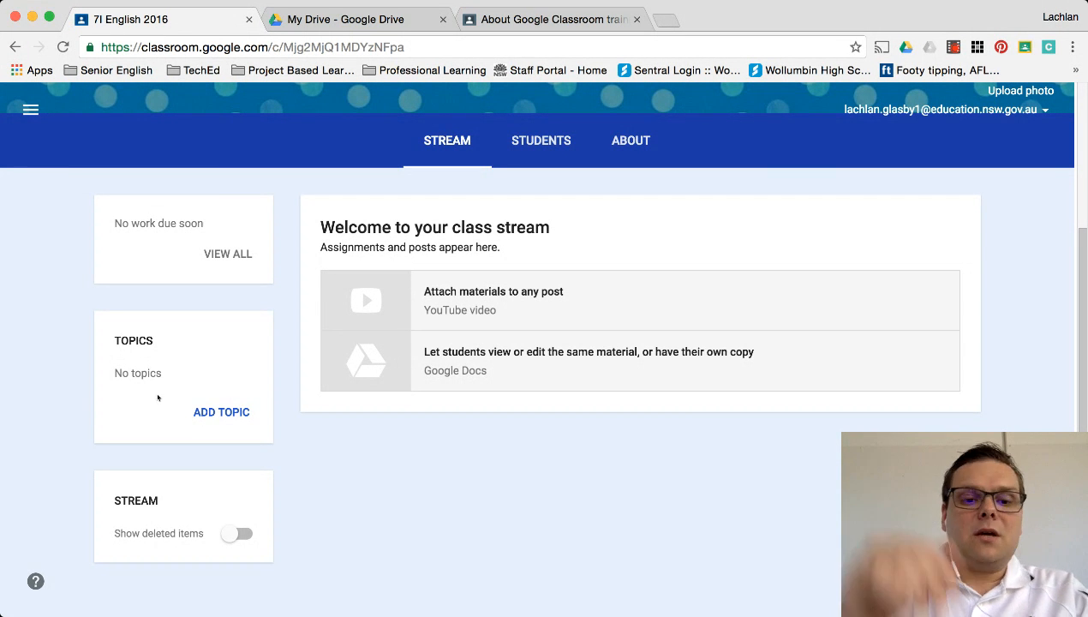
pyautogui.click(233, 412)
pyautogui.write('Grammar ')
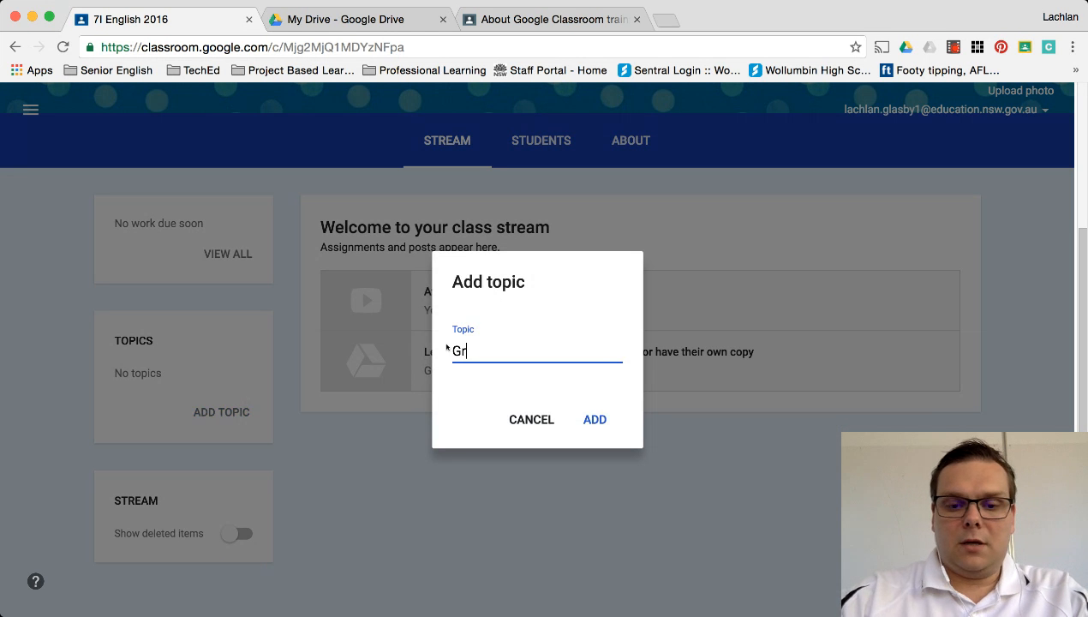
pyautogui.write('E')
pyautogui.press('BackSpace')
pyautogui.press('BackSpace')
pyautogui.click(603, 420)
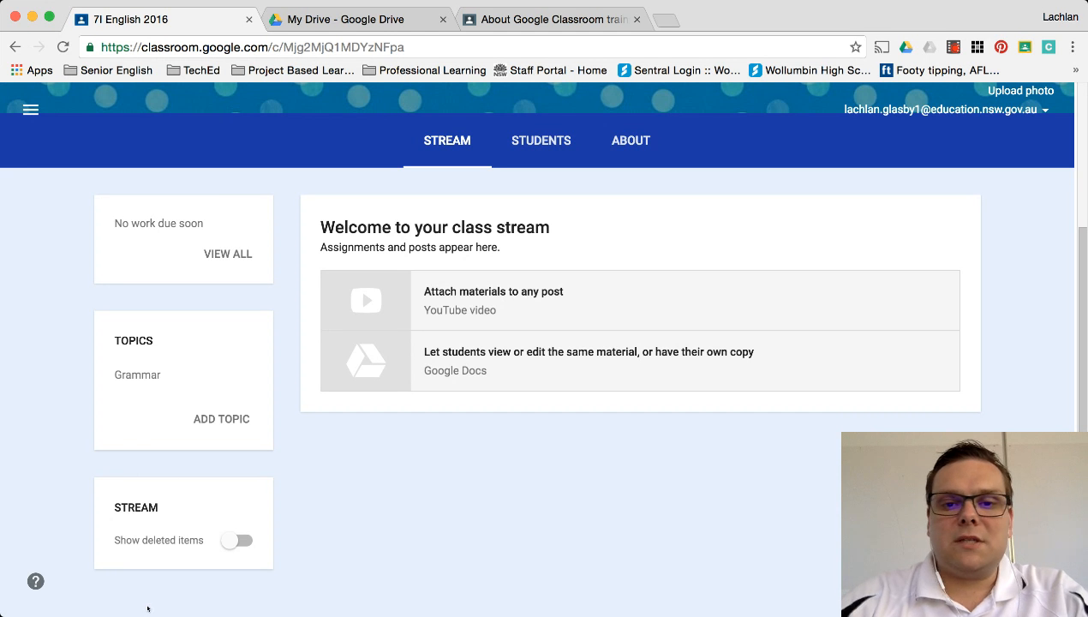
# Step: Start a new announcement for 7I English 2016 and assign it a new topic named Characterisation
pyautogui.scroll(3, 683, 231)
pyautogui.scroll(-3, 815, 507)
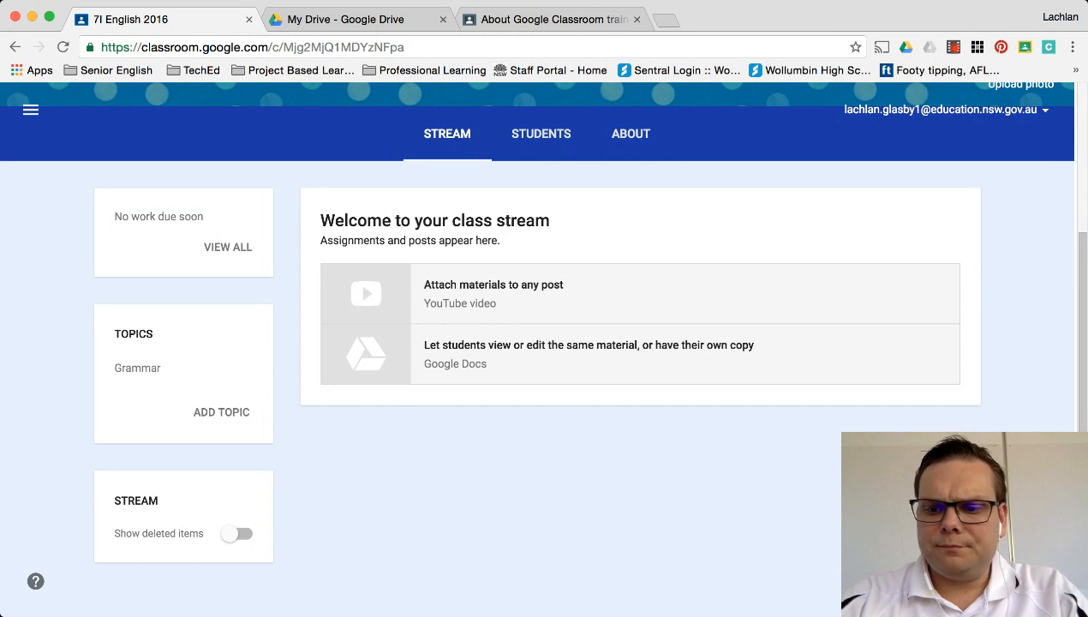
pyautogui.moveTo(1030, 575)
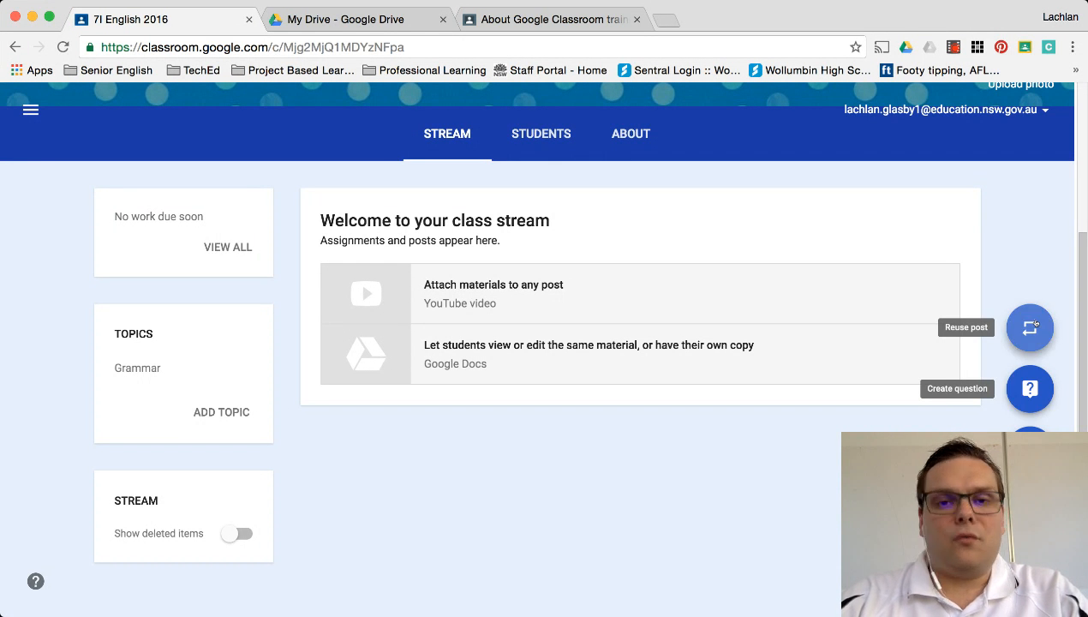
pyautogui.click(1029, 512)
pyautogui.click(291, 394)
pyautogui.click(300, 429)
pyautogui.write('Characterisation')
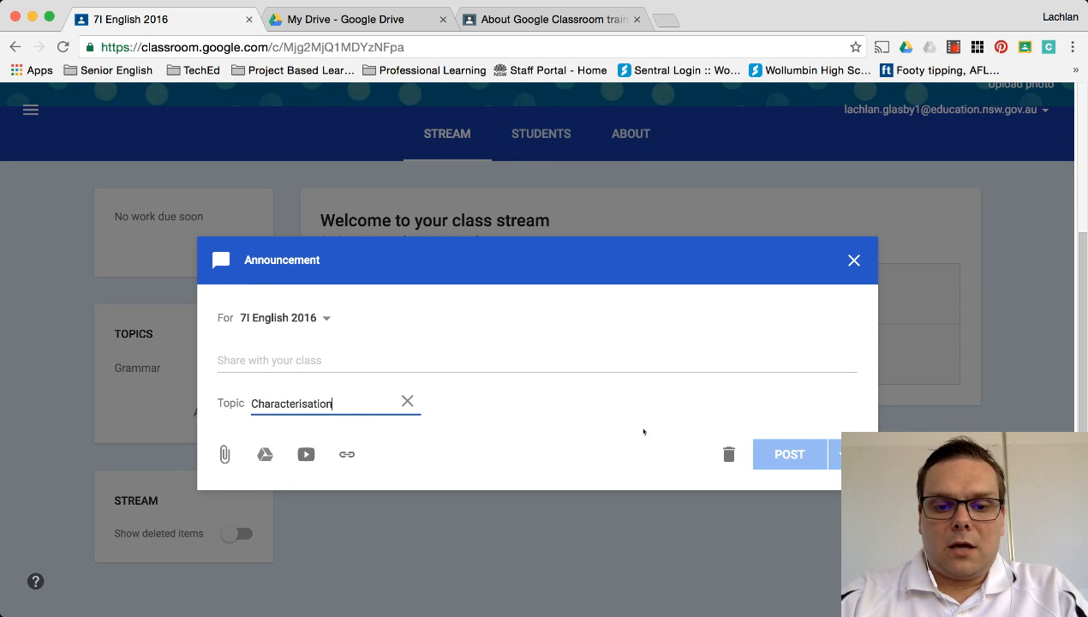
# Step: Write "Remember that authors and composers have different ways of creating characters!" as the announcement message and post it
pyautogui.click(480, 354)
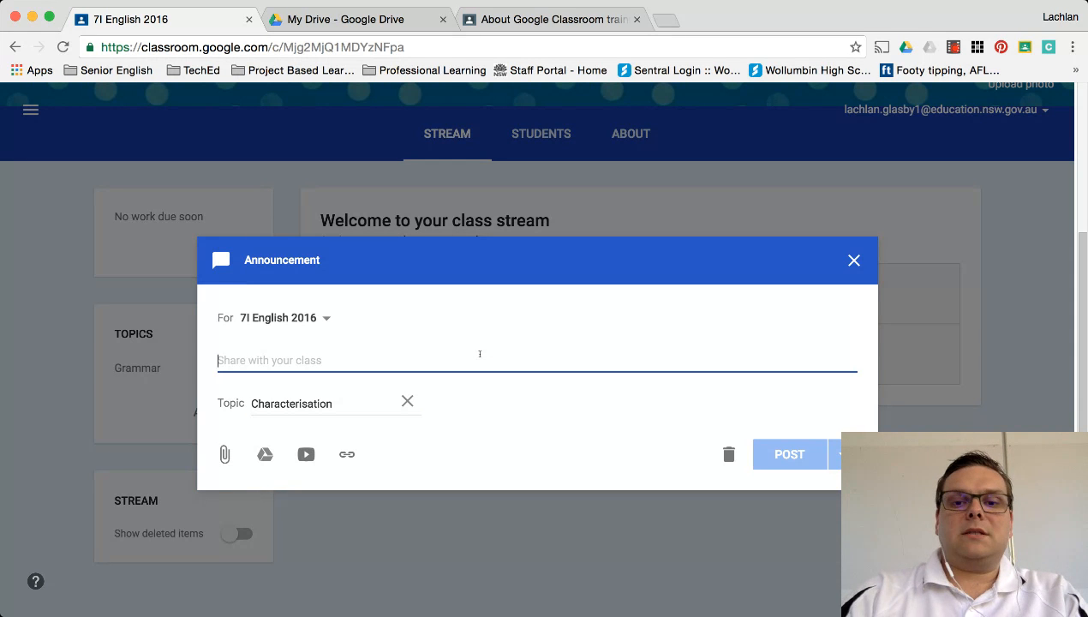
pyautogui.write('Remember ')
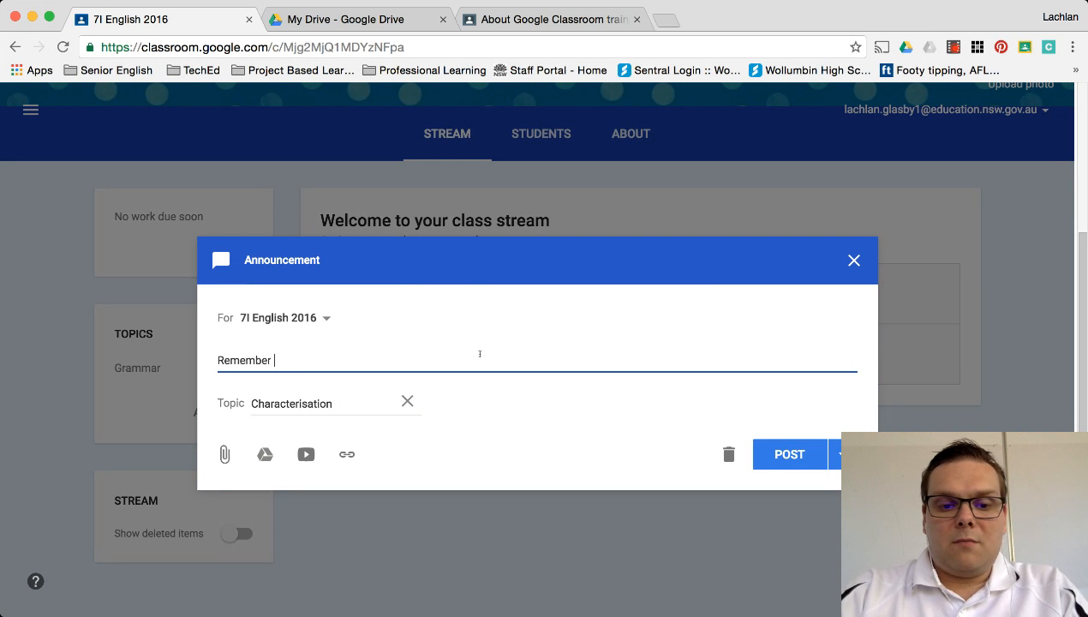
pyautogui.write('that aut')
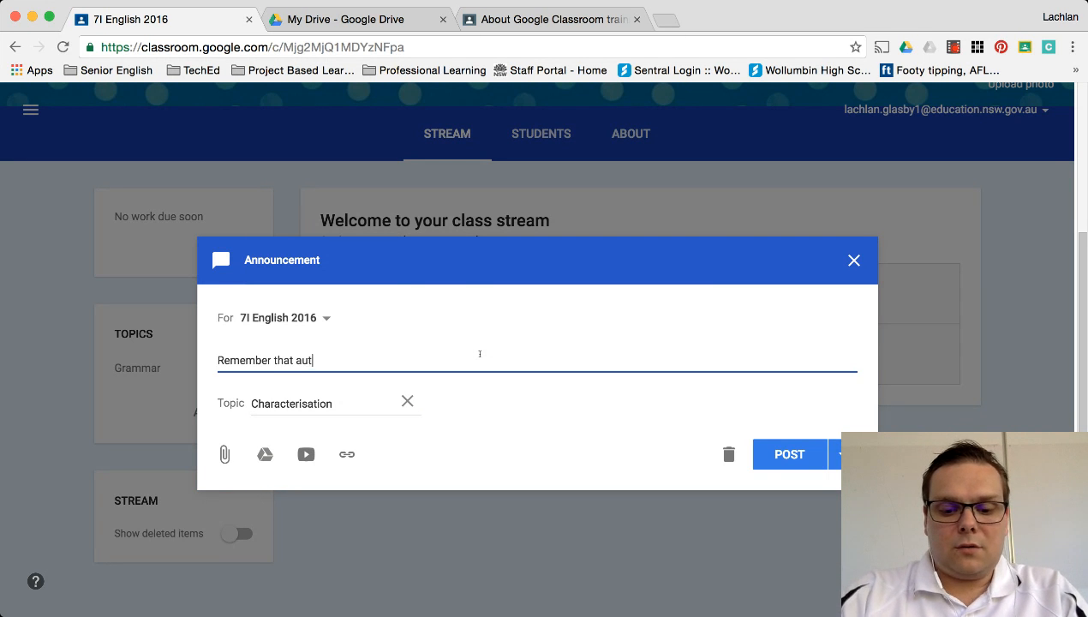
pyautogui.write('hors and com')
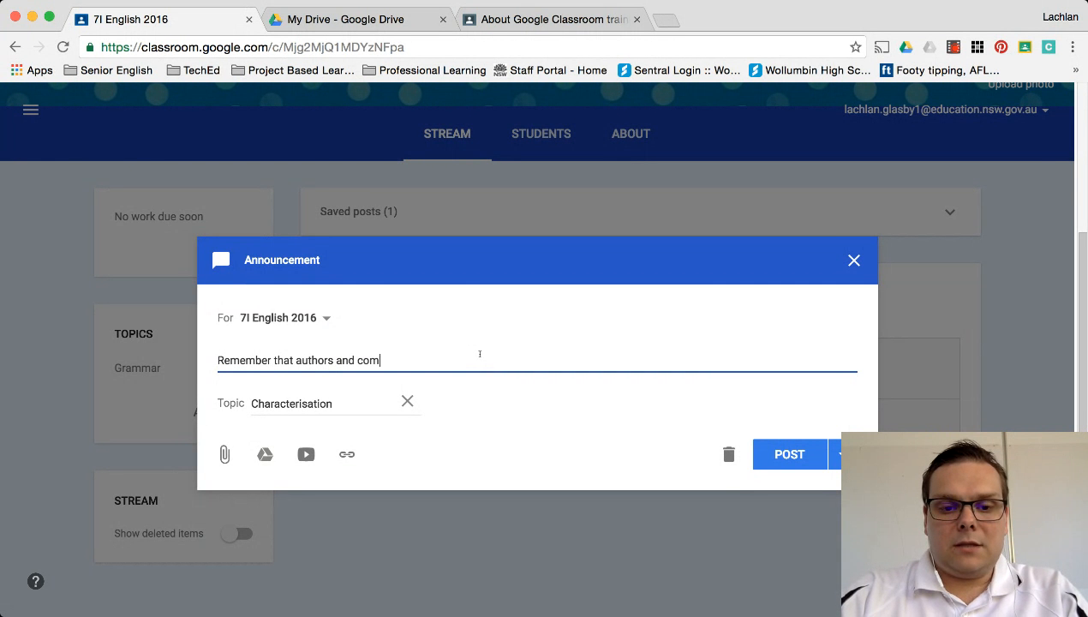
pyautogui.write('posers h')
pyautogui.press('BackSpace')
pyautogui.press('BackSpace')
pyautogui.press('BackSpace')
pyautogui.write('rs have different')
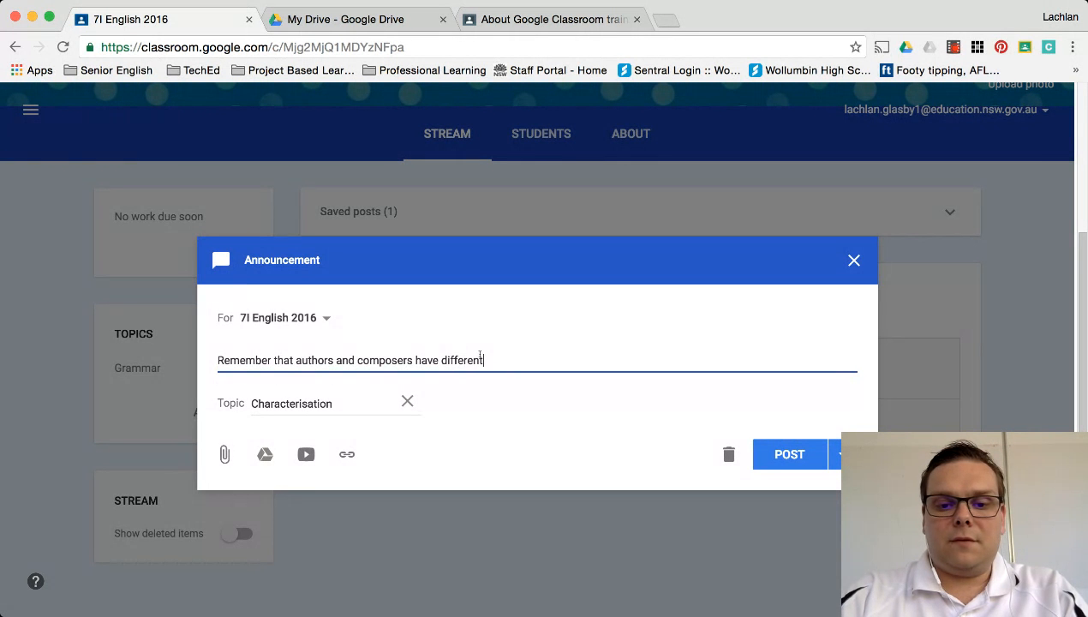
pyautogui.write(' ways of creati')
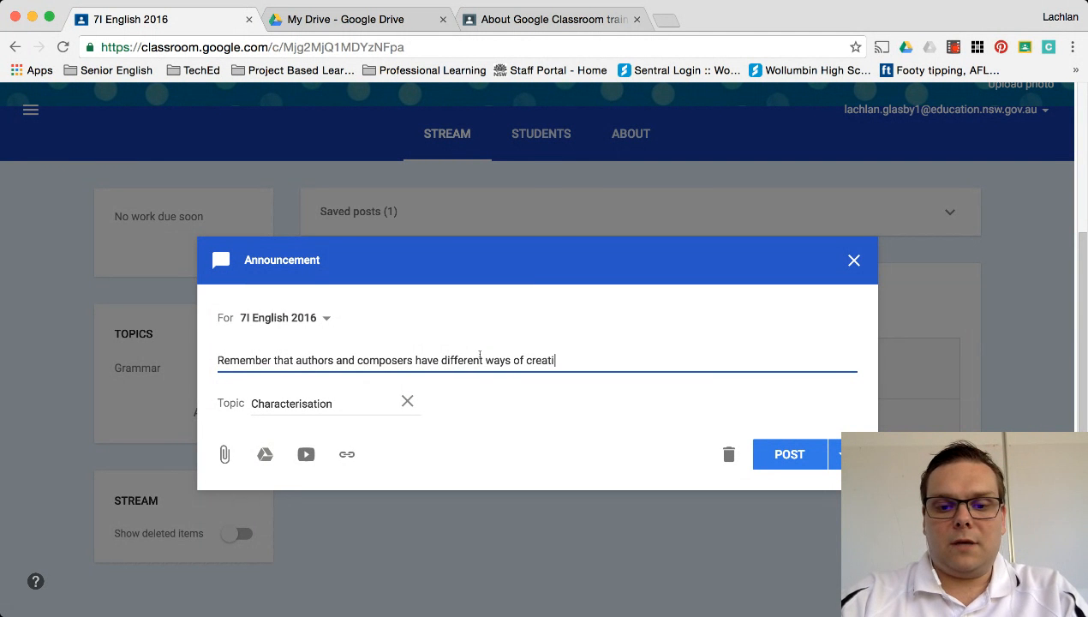
pyautogui.write('ng character')
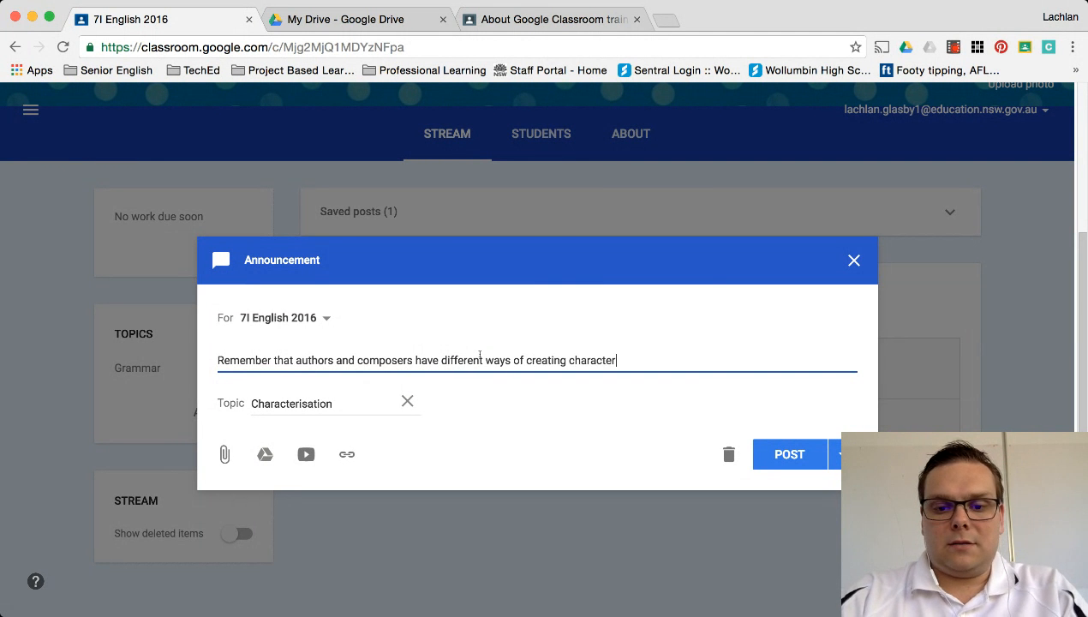
pyautogui.write('s!')
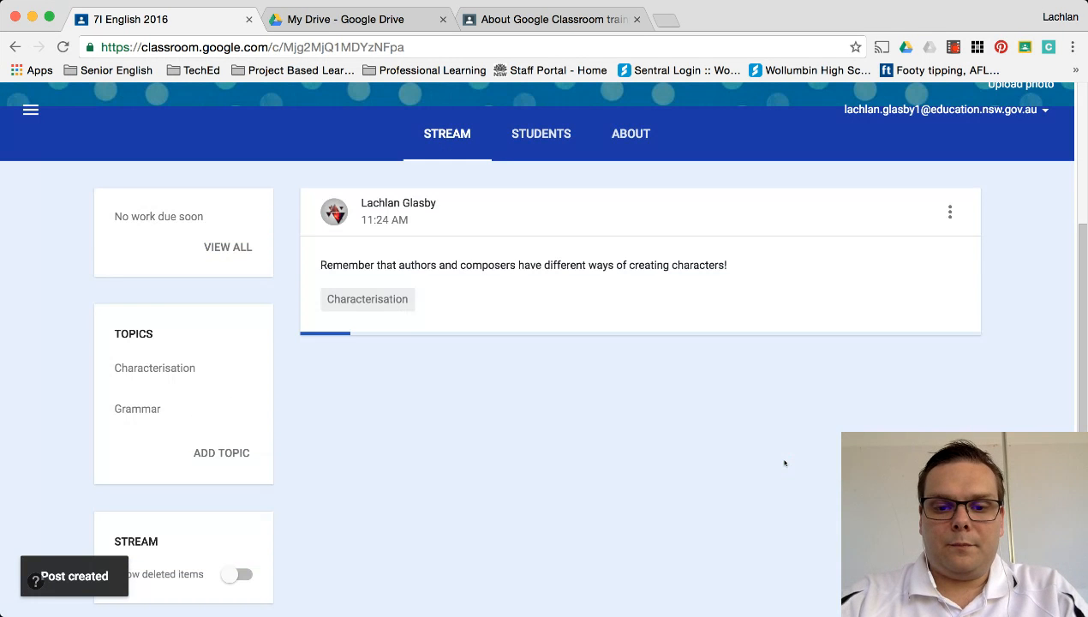
# Step: Start another announcement for 7I English 2016 and attach Adjectives_Change_Articles.pdf from My Drive
pyautogui.scroll(1, 724, 430)
pyautogui.moveTo(1030, 576)
pyautogui.click(1030, 510)
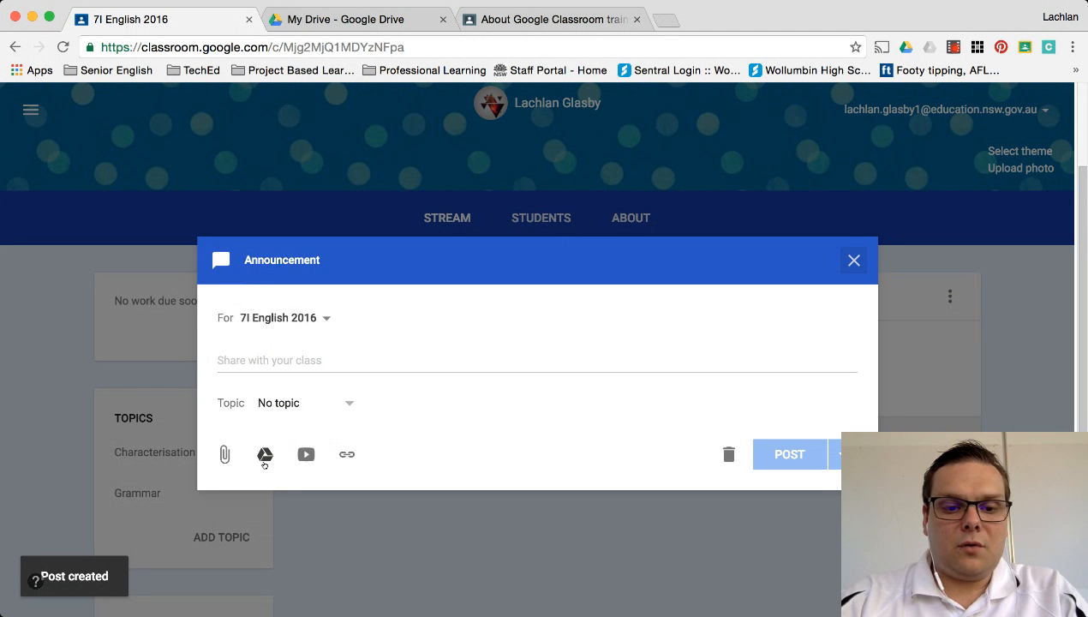
pyautogui.click(264, 460)
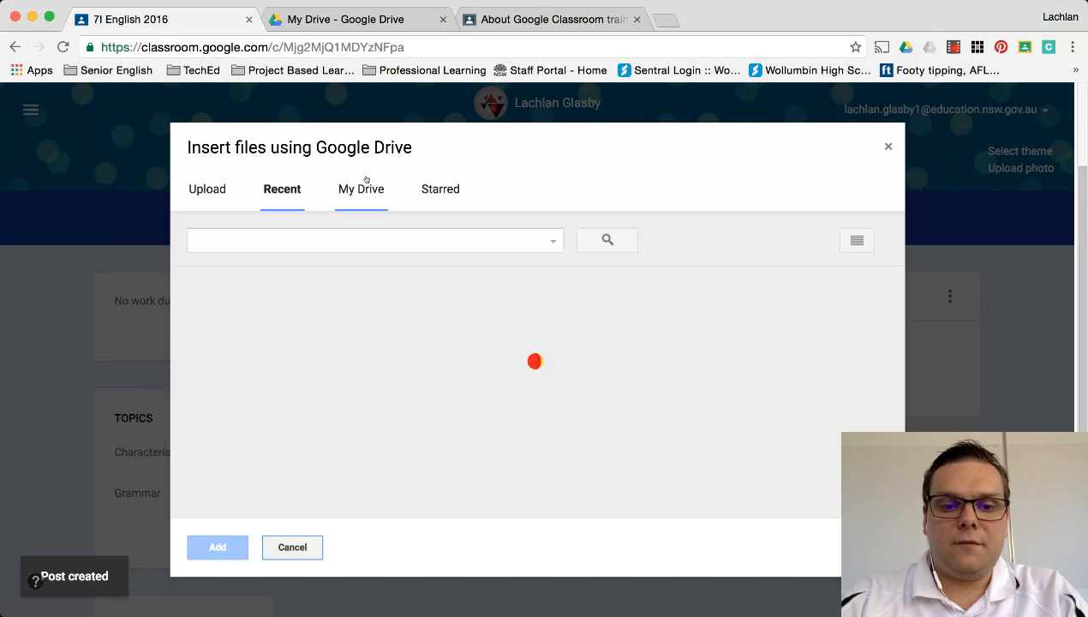
pyautogui.click(360, 188)
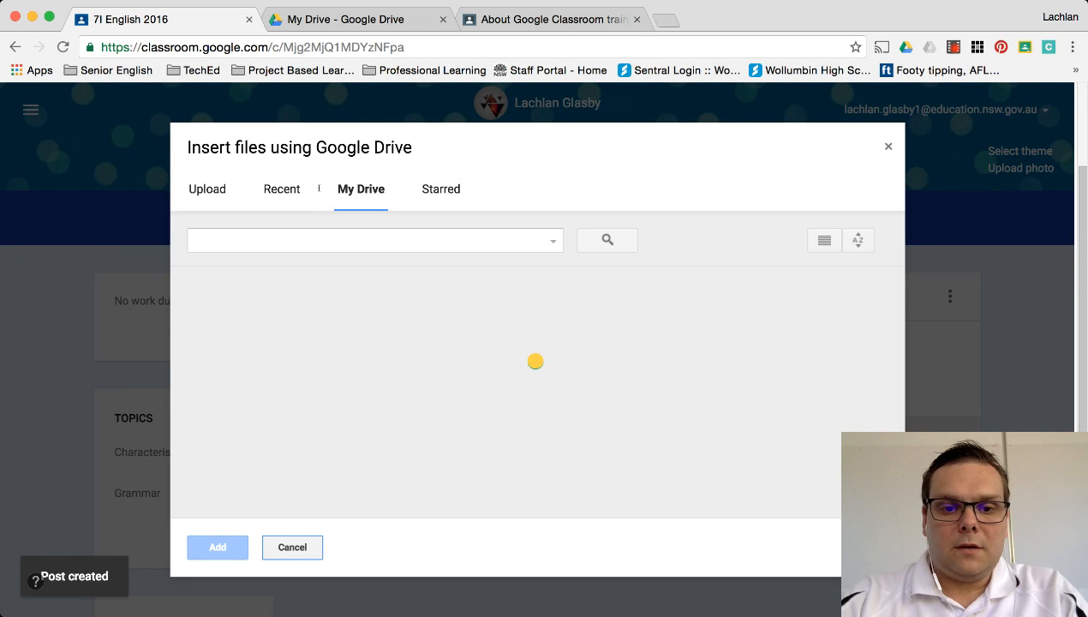
pyautogui.click(468, 318)
pyautogui.doubleClick(412, 317)
pyautogui.click(293, 406)
pyautogui.click(231, 551)
# Step: Enter "Here is a quick worksheet on adjectives!" as the message of the announcement with the attached PDF
pyautogui.click(286, 361)
pyautogui.write('Here is a ')
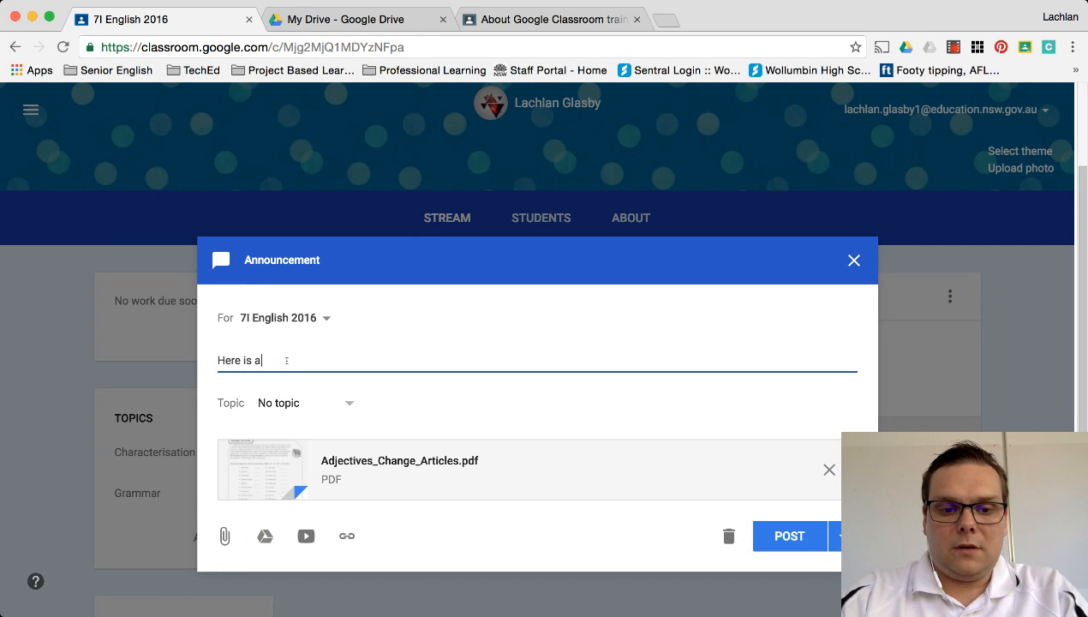
pyautogui.write('quick workshe')
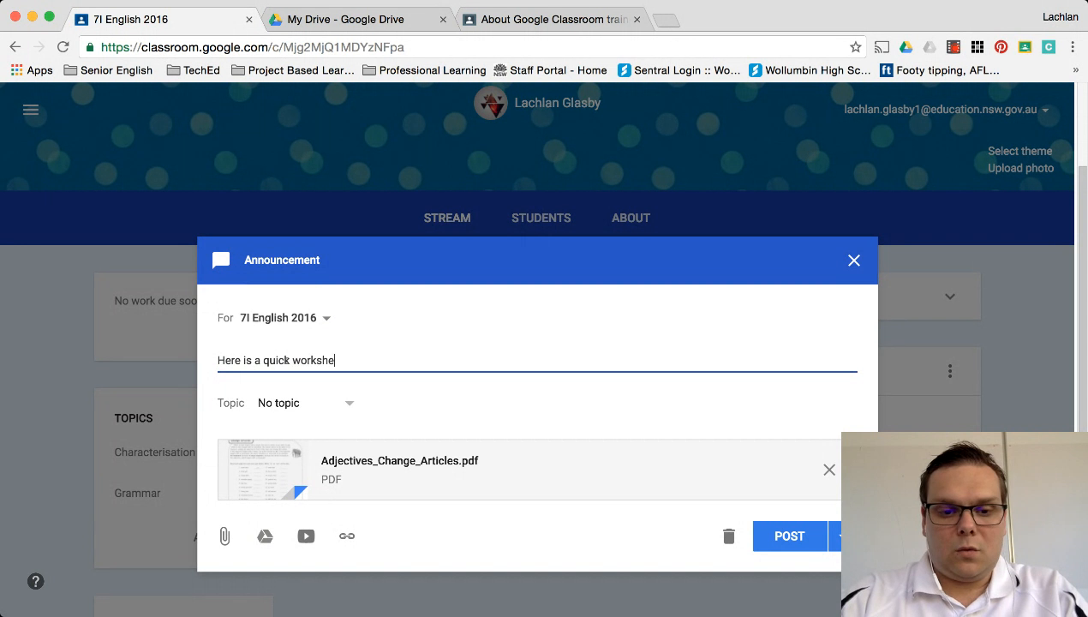
pyautogui.write('et on ')
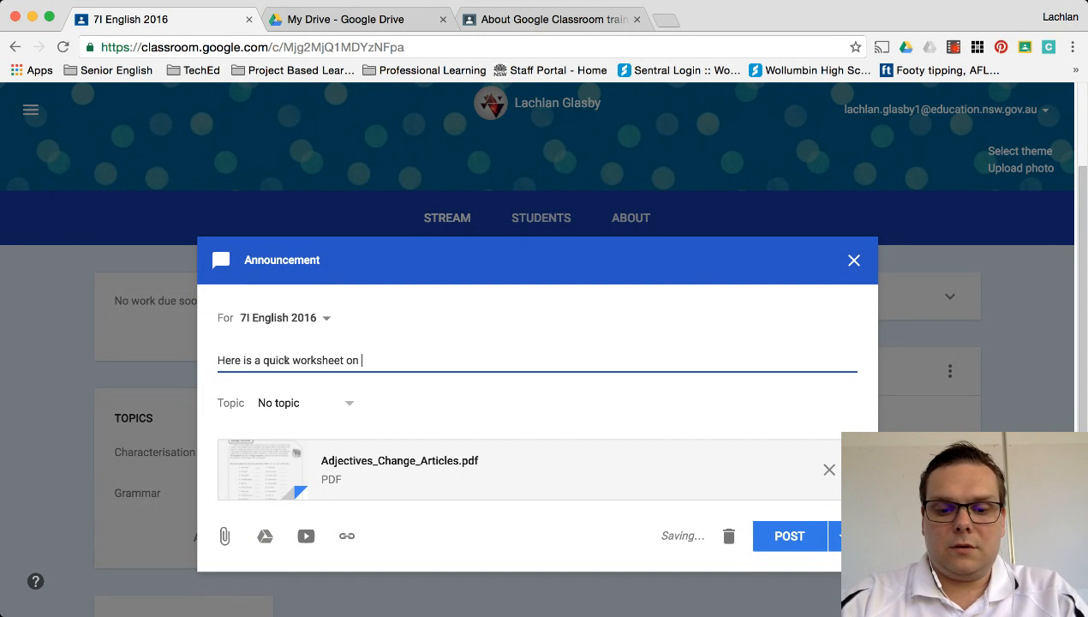
pyautogui.write('adjectives!')
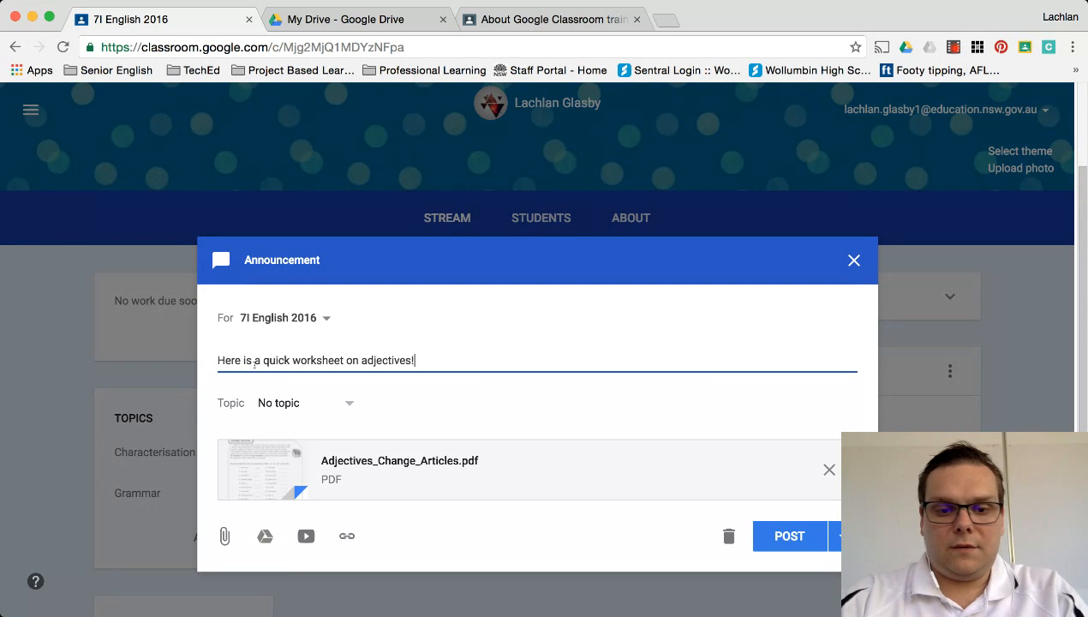
# Step: Assign the worksheet announcement to the Grammar topic and post it to the class stream
pyautogui.click(302, 406)
pyautogui.click(300, 507)
pyautogui.click(762, 541)
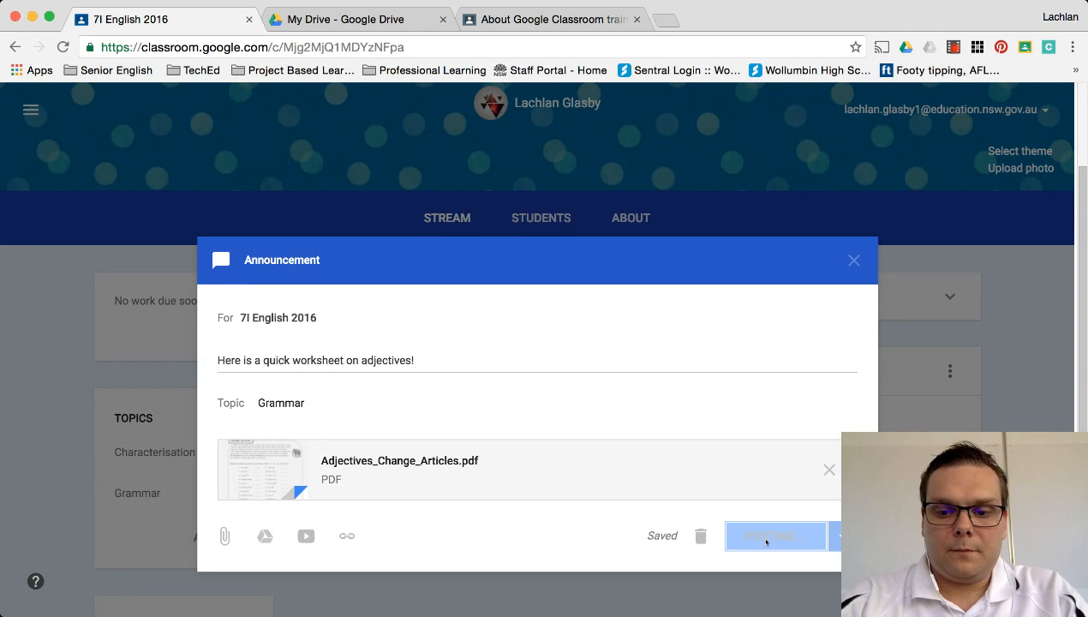
pyautogui.scroll(-2, 766, 536)
pyautogui.scroll(3, 766, 534)
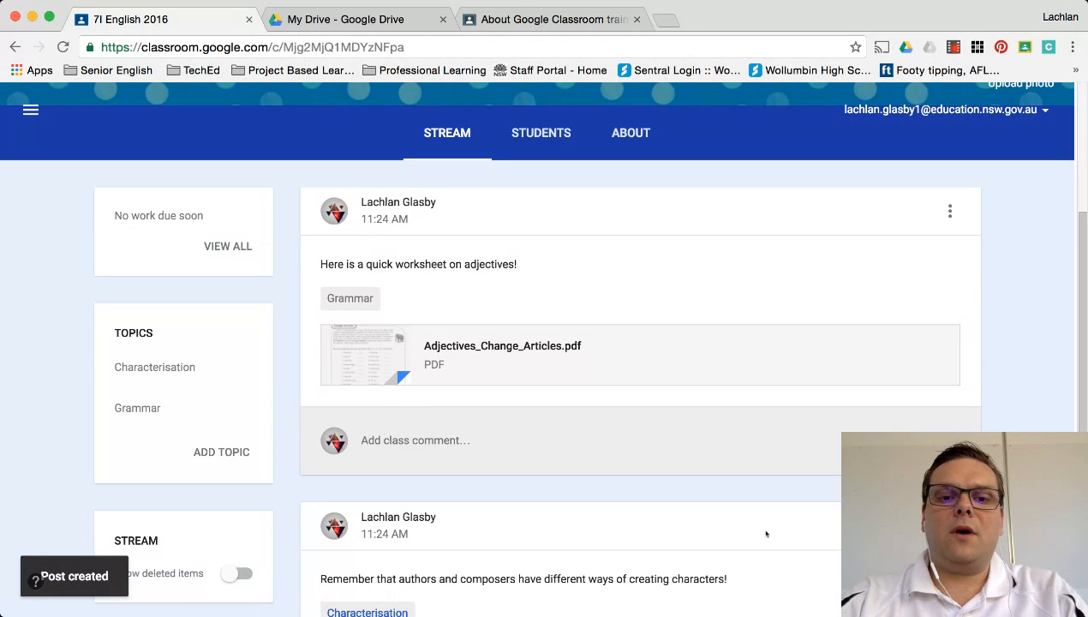
pyautogui.scroll(-1, 766, 533)
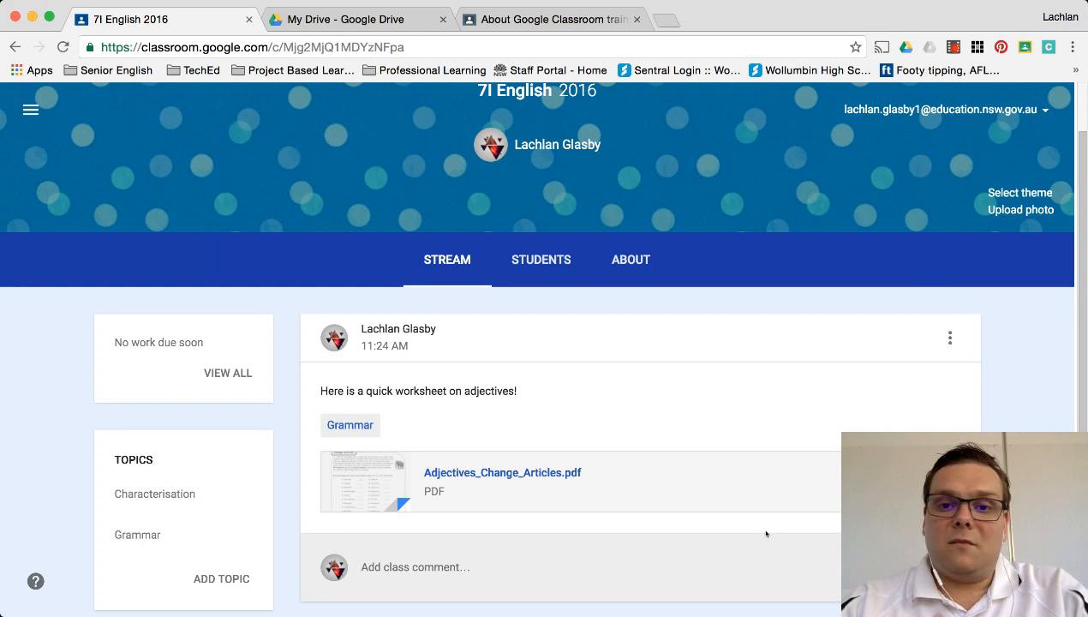
# Step: Start a new assignment titled "Character Narrative Task" with the instructions "My instructions as per the assessment sheet."
pyautogui.click(541, 259)
pyautogui.click(453, 339)
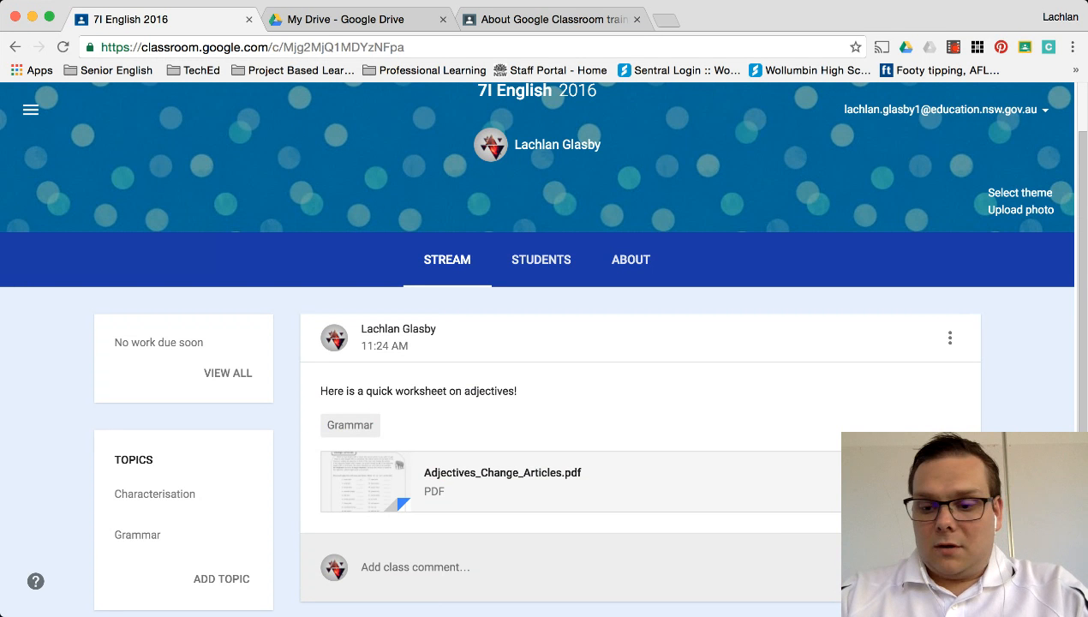
pyautogui.click(1029, 450)
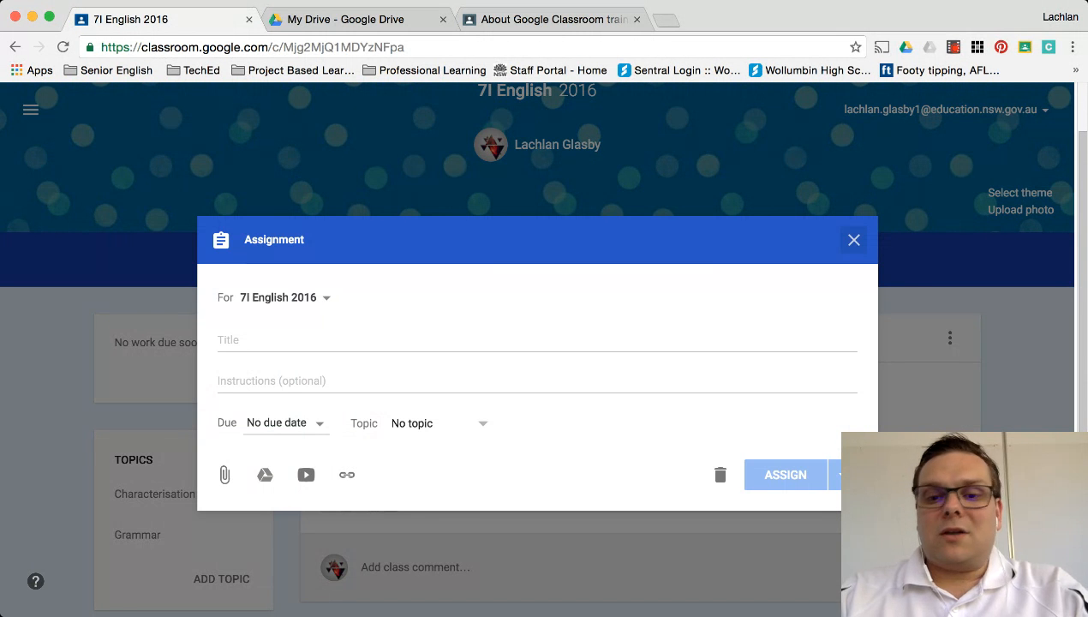
pyautogui.click(572, 333)
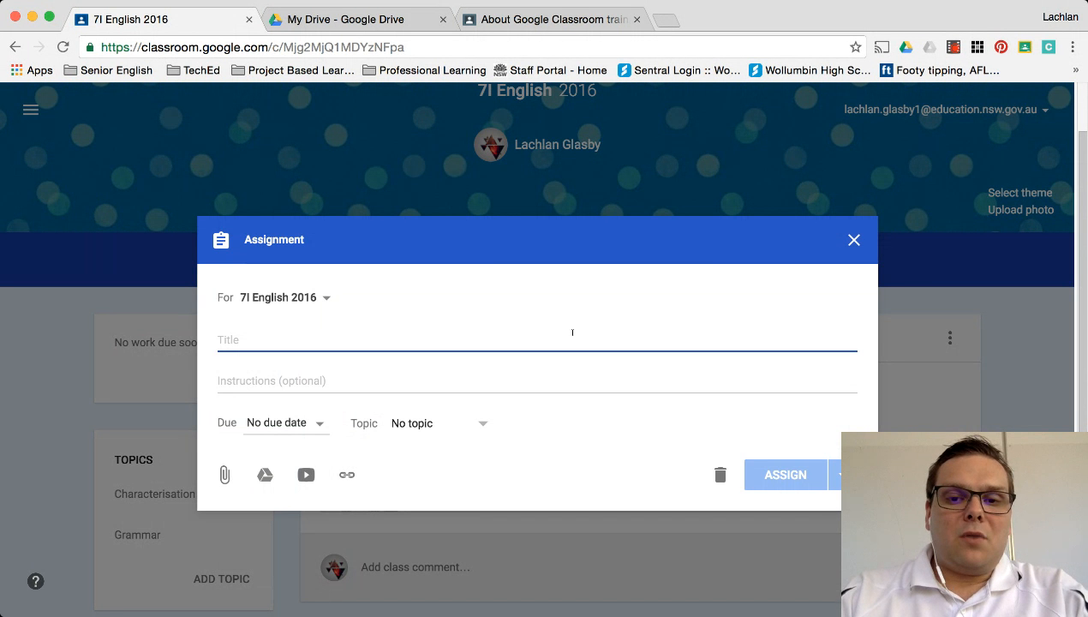
pyautogui.write('Th')
pyautogui.press('BackSpace')
pyautogui.press('BackSpace')
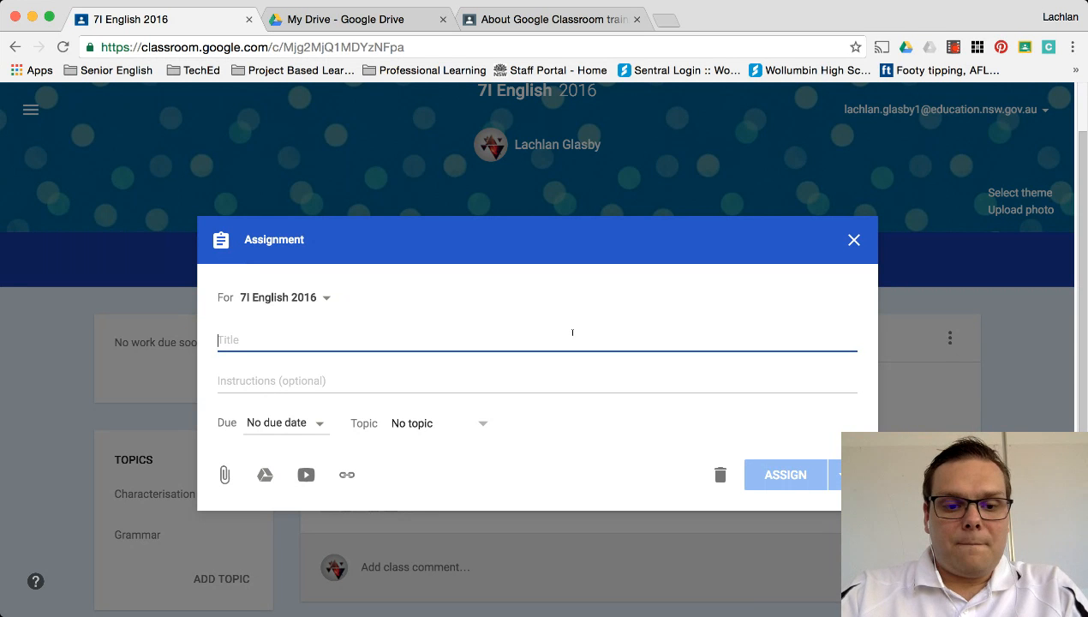
pyautogui.write('Character ')
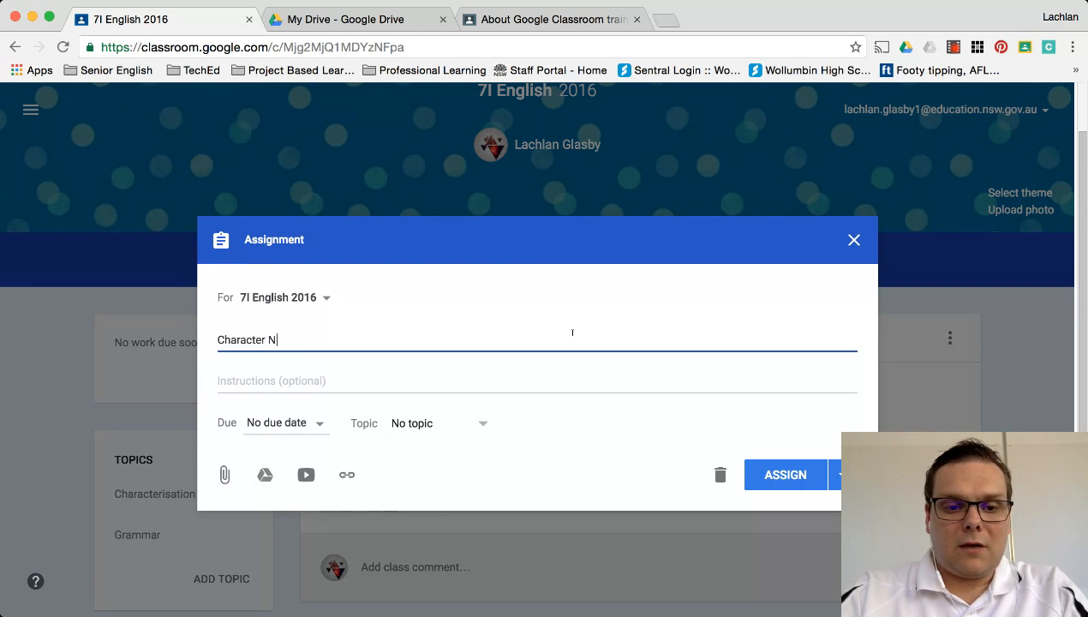
pyautogui.write('Narrative Task')
pyautogui.click(538, 378)
pyautogui.write('My instructions as per the assessment sheet.')
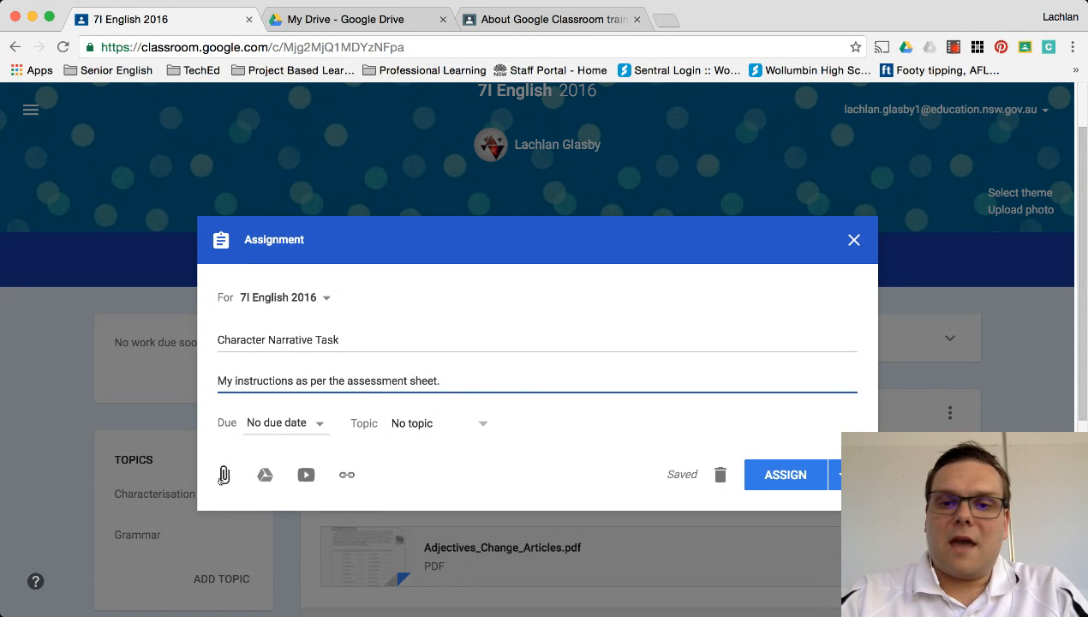
# Step: Set the assignment's due date to Nov 4, 2016 and its due time to 11:59 PM
pyautogui.click(322, 425)
pyautogui.click(360, 490)
pyautogui.scroll(-1, 360, 490)
pyautogui.click(412, 331)
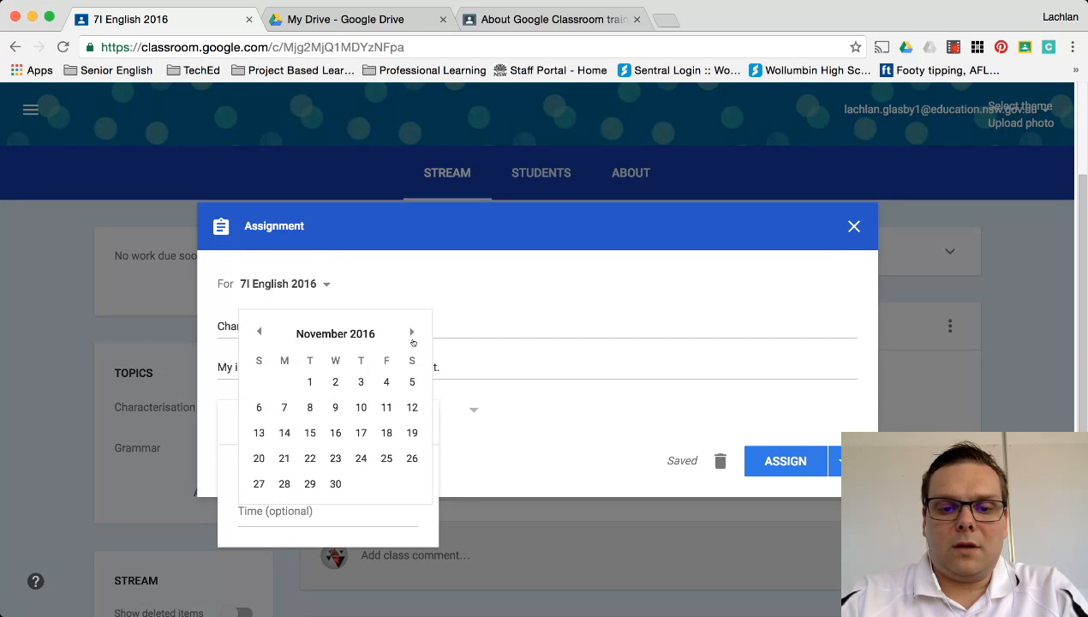
pyautogui.click(383, 381)
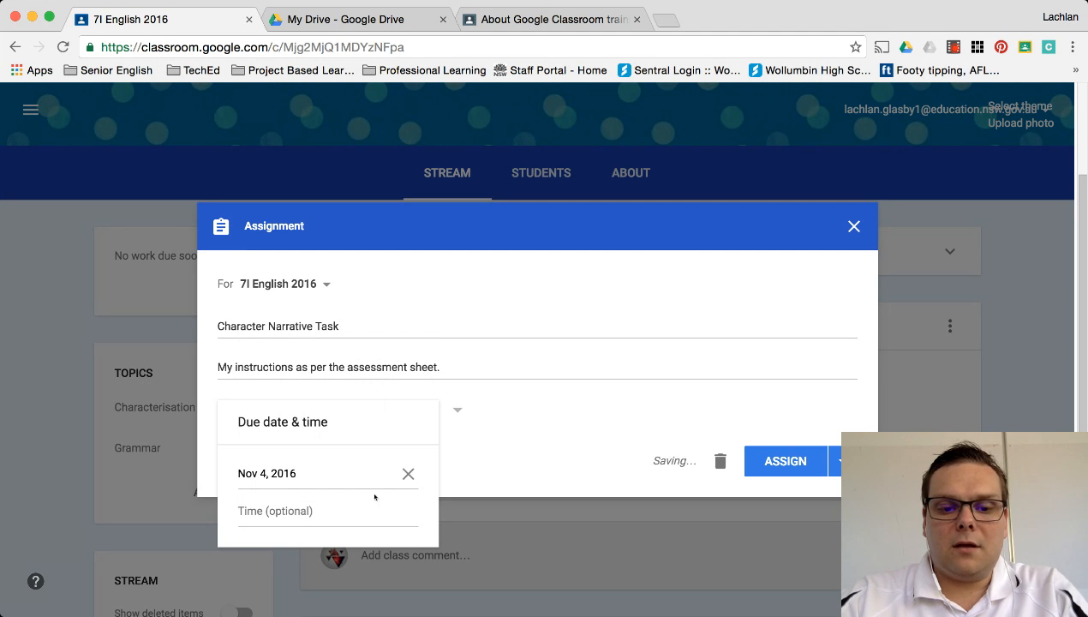
pyautogui.click(348, 508)
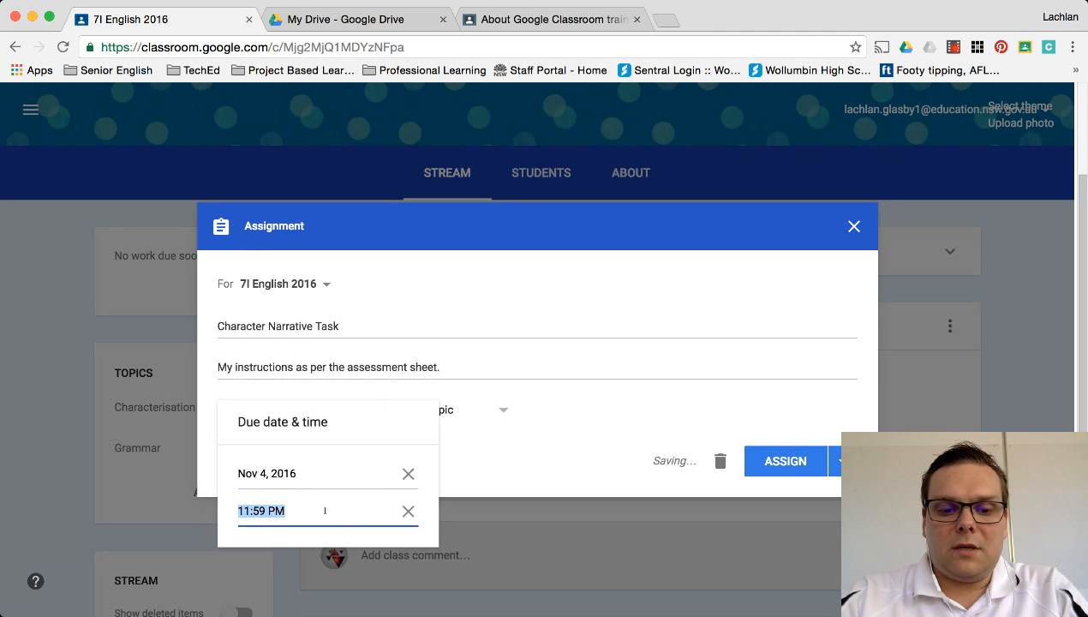
pyautogui.click(507, 477)
# Step: Put the Character Narrative Task under the Characterisation topic and assign it to the class
pyautogui.click(453, 418)
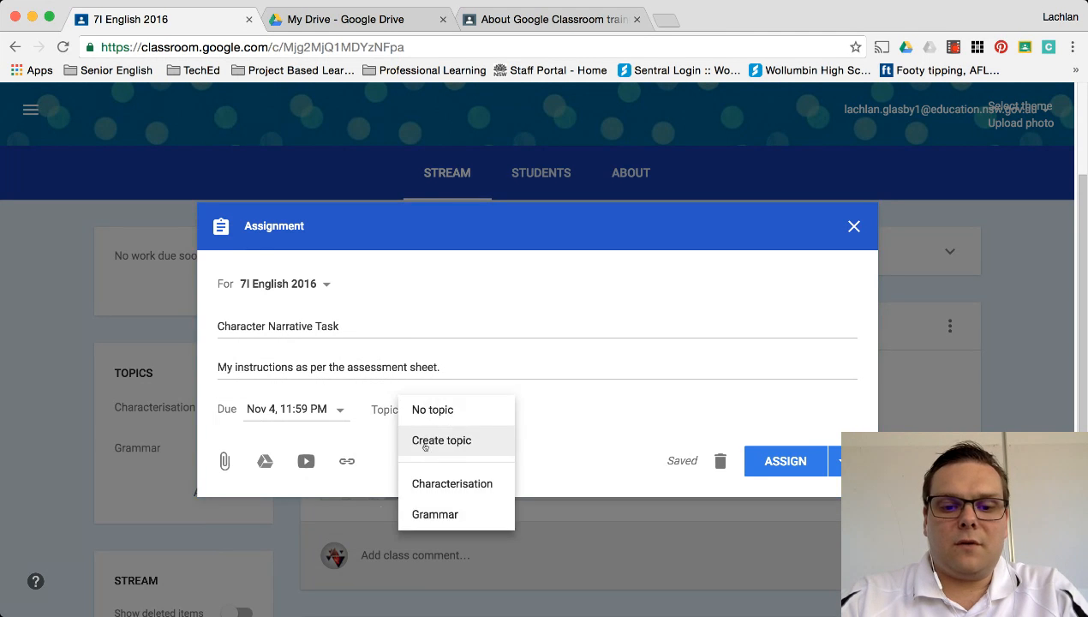
pyautogui.click(463, 485)
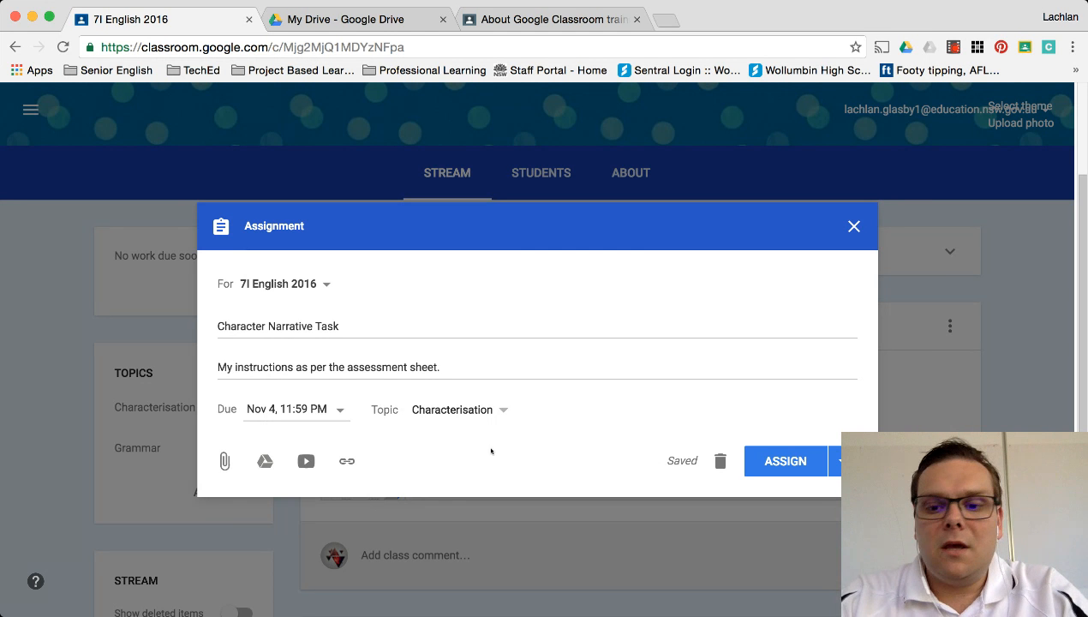
pyautogui.click(797, 464)
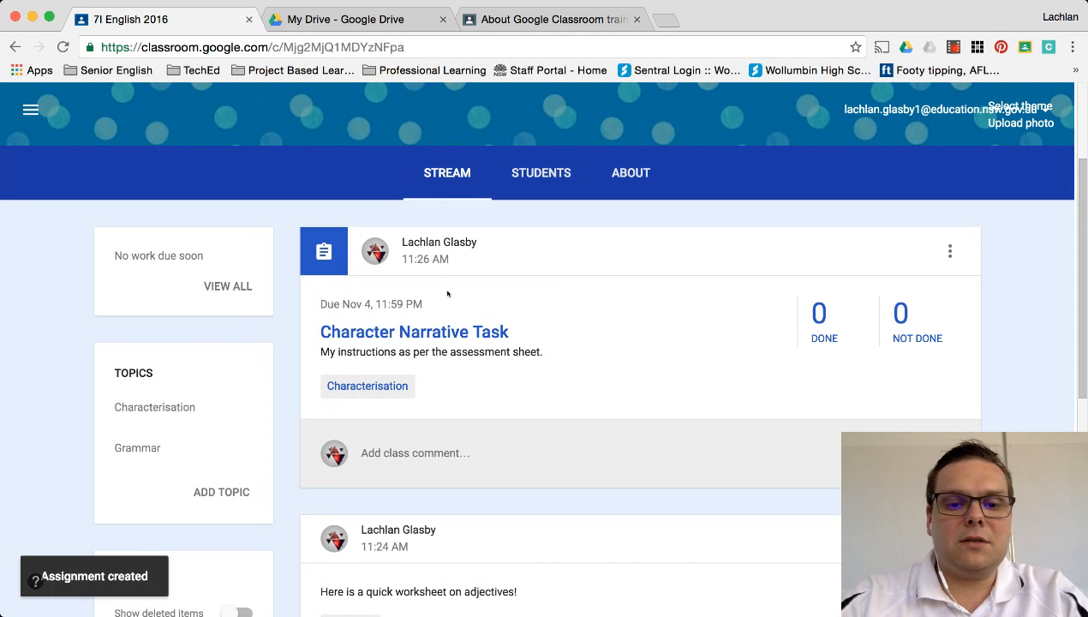
# Step: Open the class's student page and highlight the class code in the invitation message
pyautogui.click(533, 173)
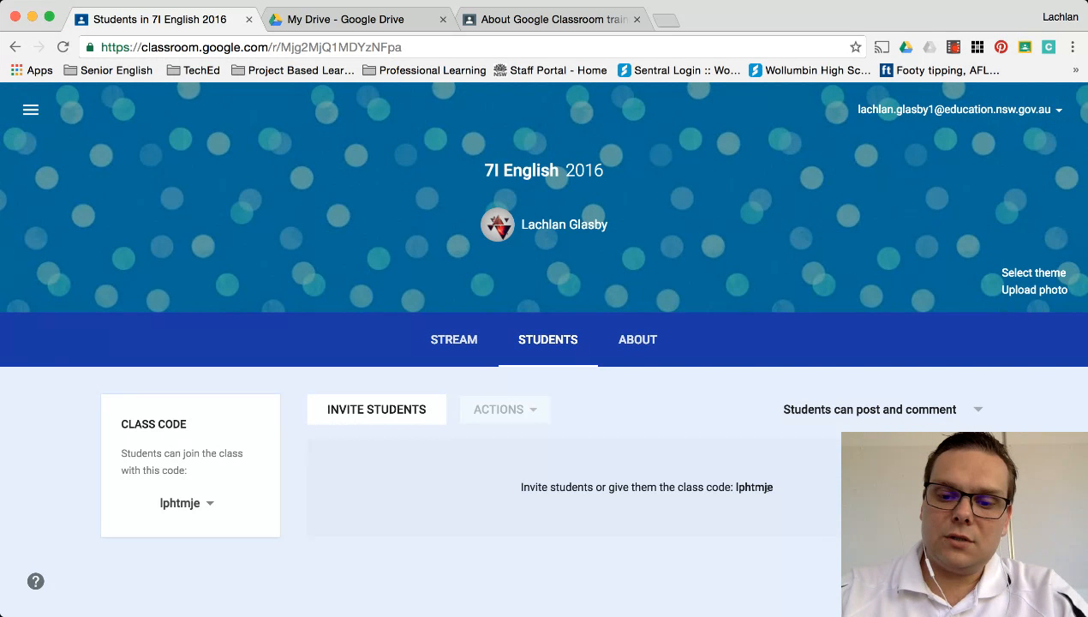
pyautogui.doubleClick(762, 487)
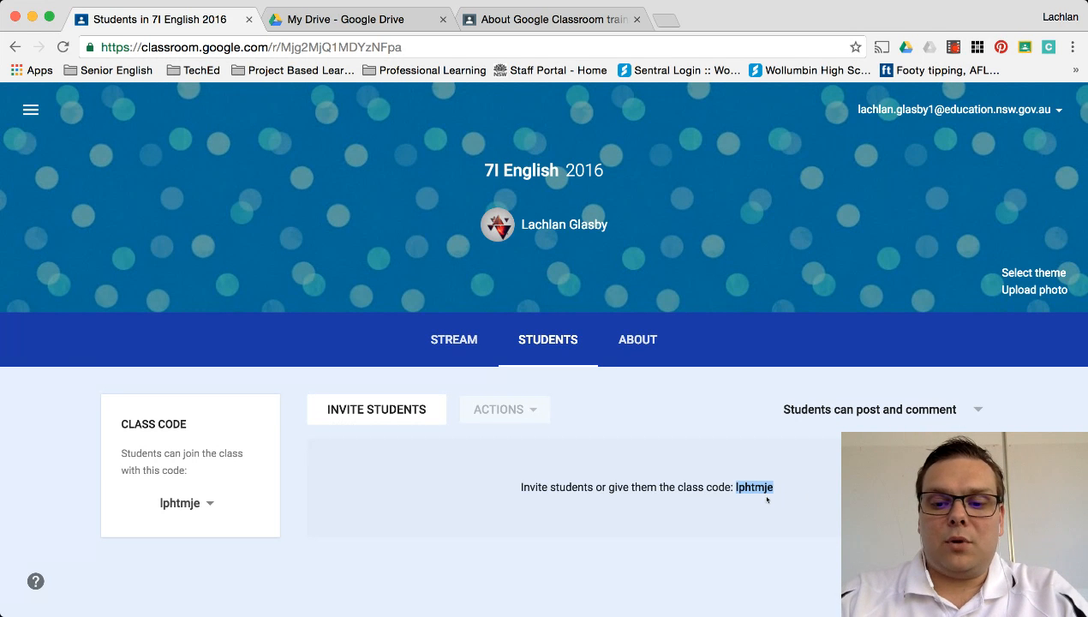
# Step: Change the class's student posting permission to "Only teacher can post or comment"
pyautogui.click(898, 418)
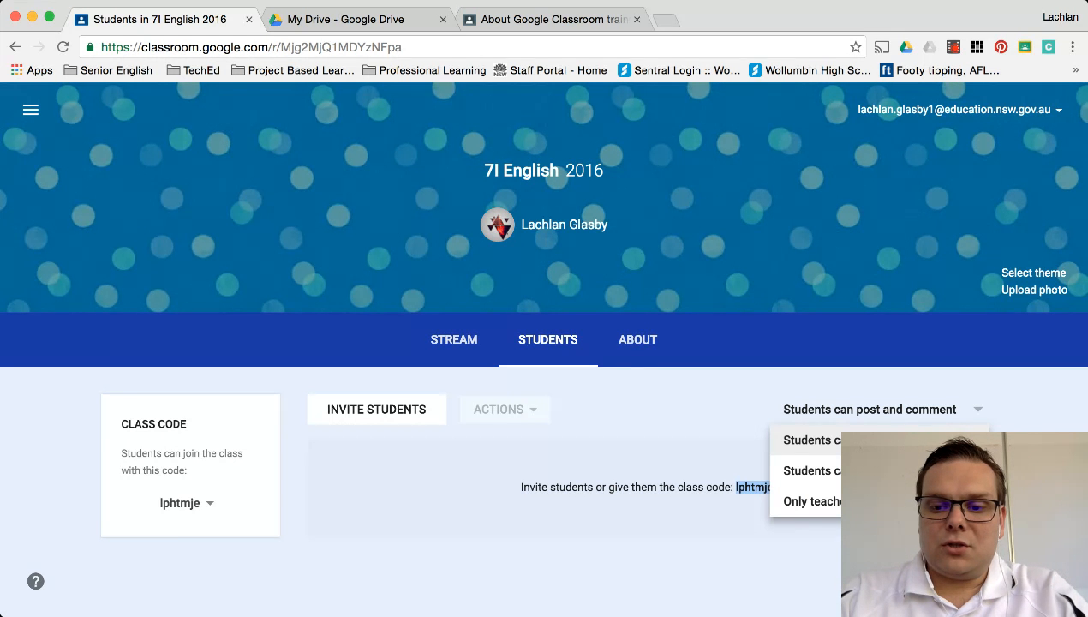
pyautogui.click(891, 470)
pyautogui.click(909, 420)
pyautogui.click(805, 500)
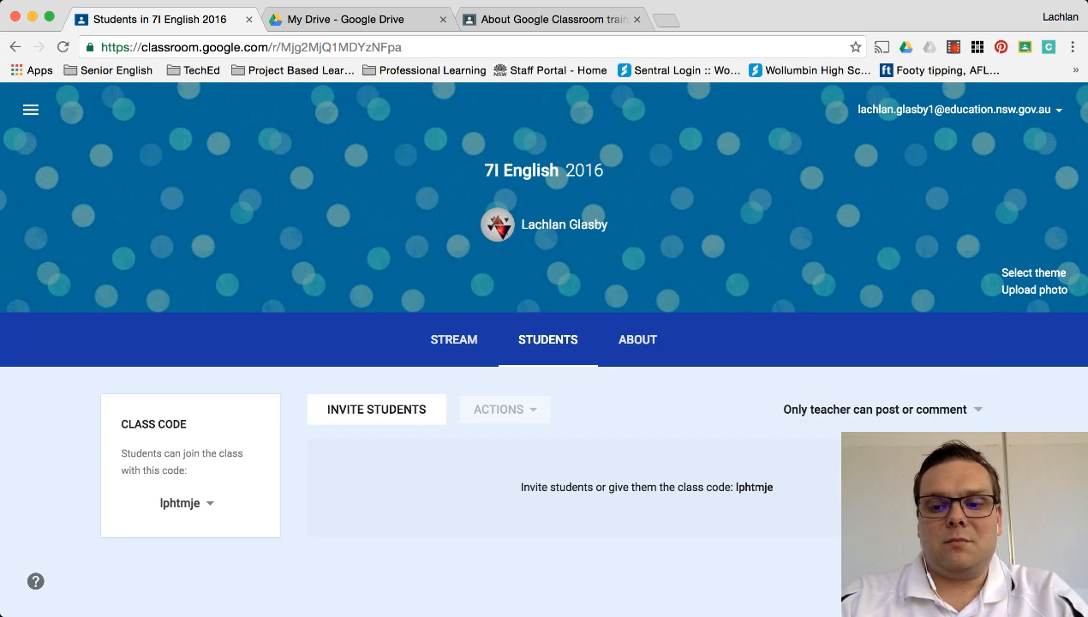
pyautogui.click(933, 415)
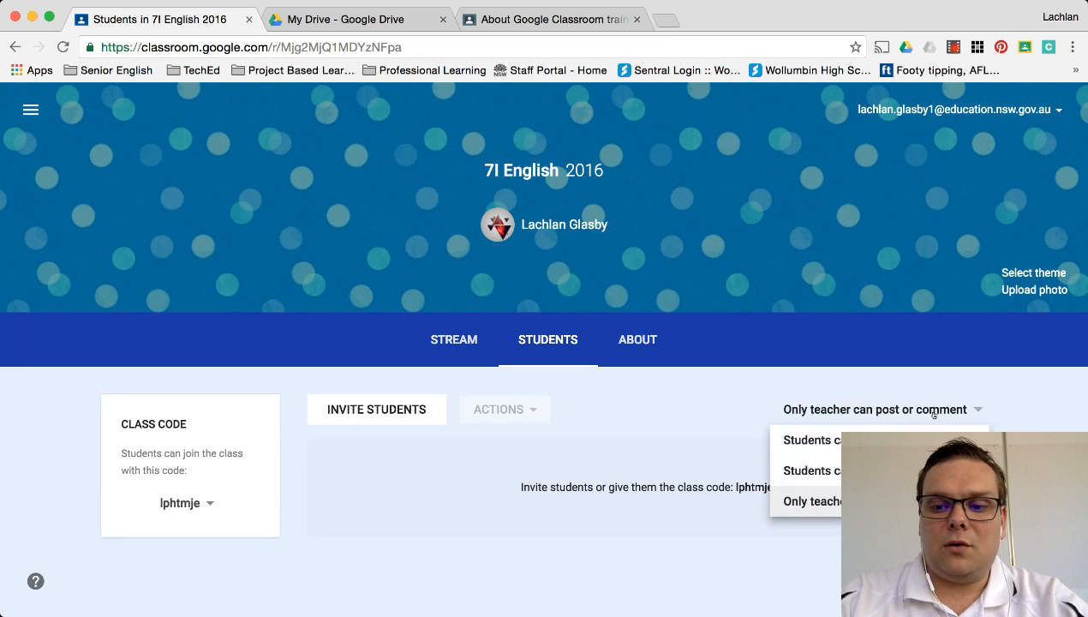
pyautogui.click(882, 502)
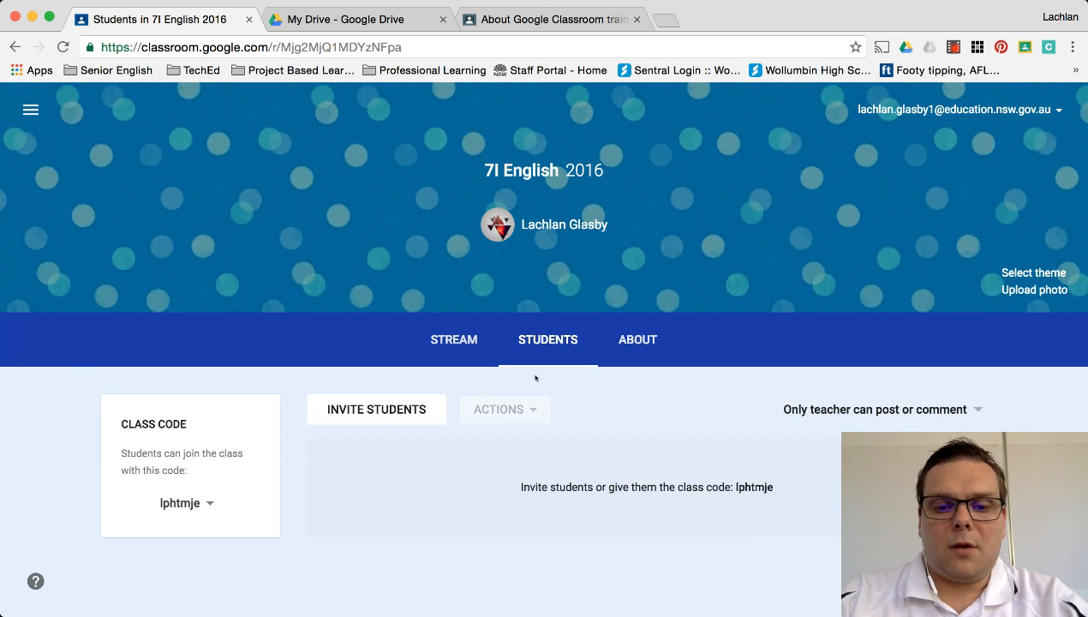
# Step: Open the class's About page and start a class material titled "Unit 1: Characterisation and Voice"
pyautogui.click(630, 339)
pyautogui.scroll(-3, 662, 447)
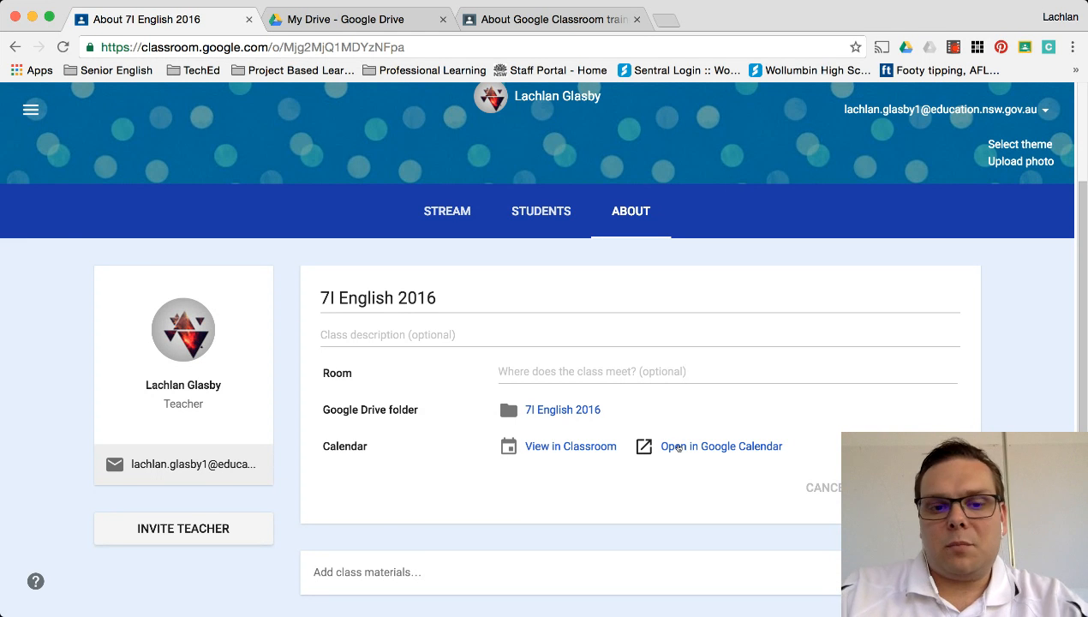
pyautogui.click(570, 334)
pyautogui.scroll(-1, 617, 358)
pyautogui.click(478, 539)
pyautogui.scroll(-3, 546, 530)
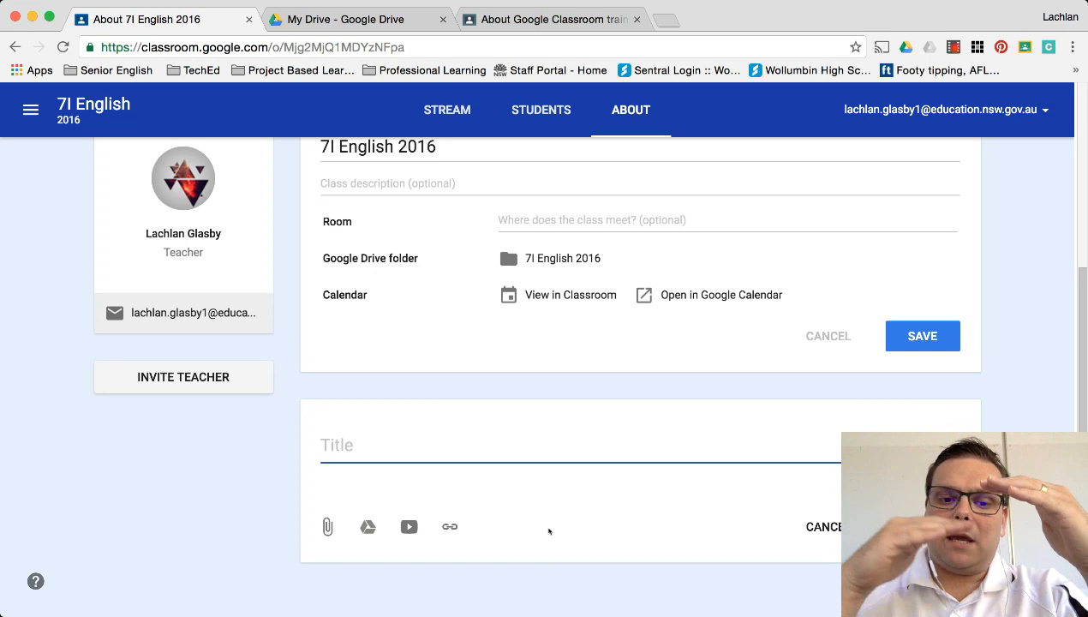
pyautogui.write('Unit 1: Characterisation and Voice')
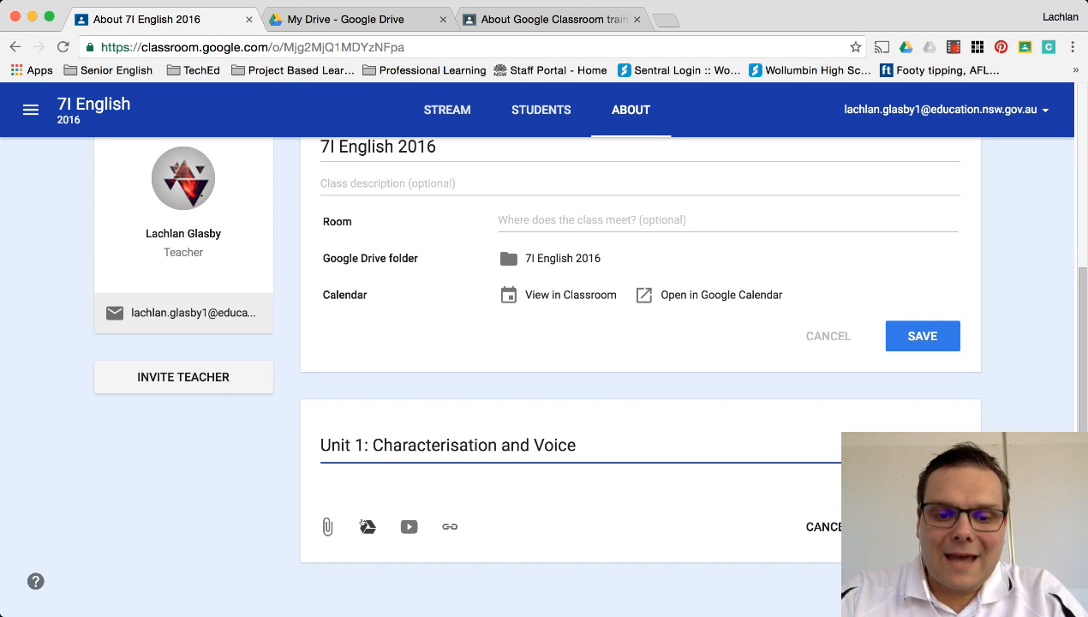
# Step: Browse the recent Google Drive files for the unit's class material and close the picker without adding any
pyautogui.click(366, 526)
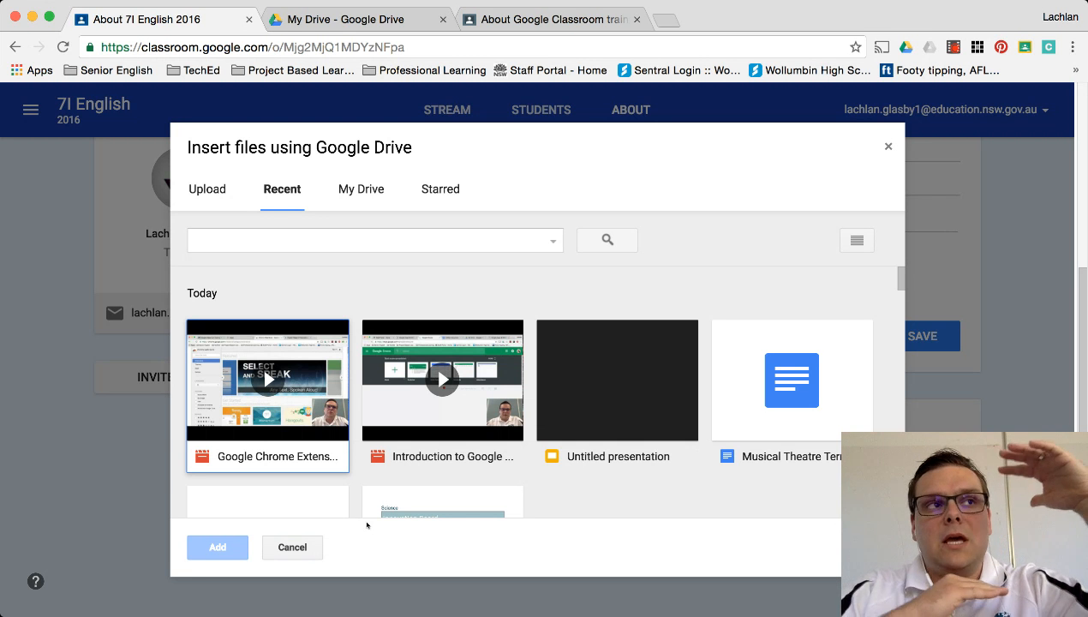
pyautogui.scroll(-4, 506, 409)
pyautogui.scroll(3, 506, 408)
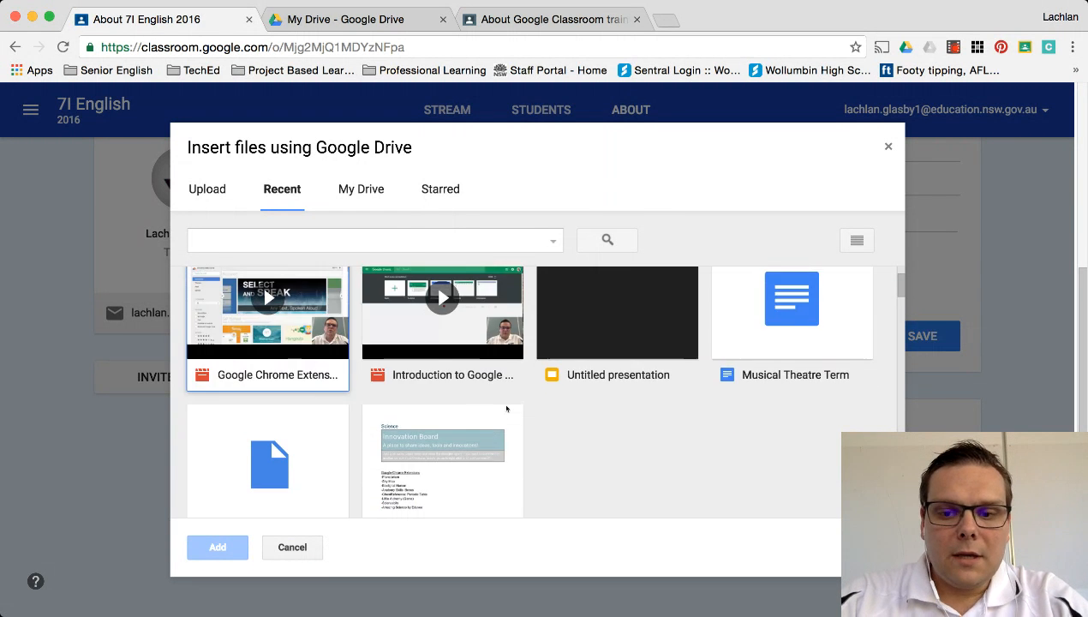
pyautogui.click(292, 547)
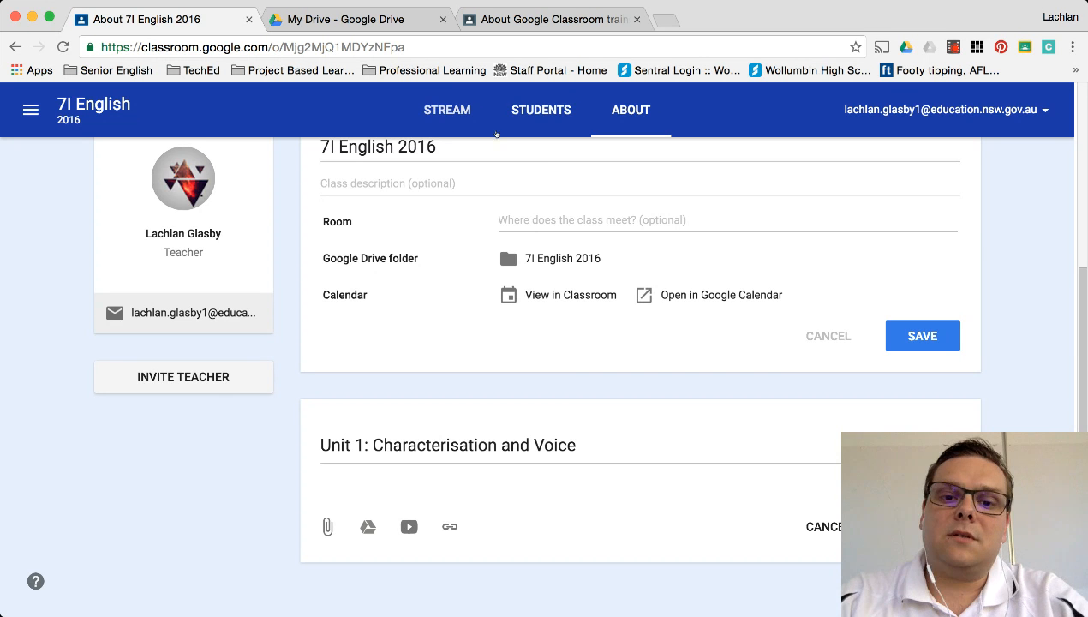
# Step: Return to the class stream and look over the posted assignment and announcements
pyautogui.click(458, 107)
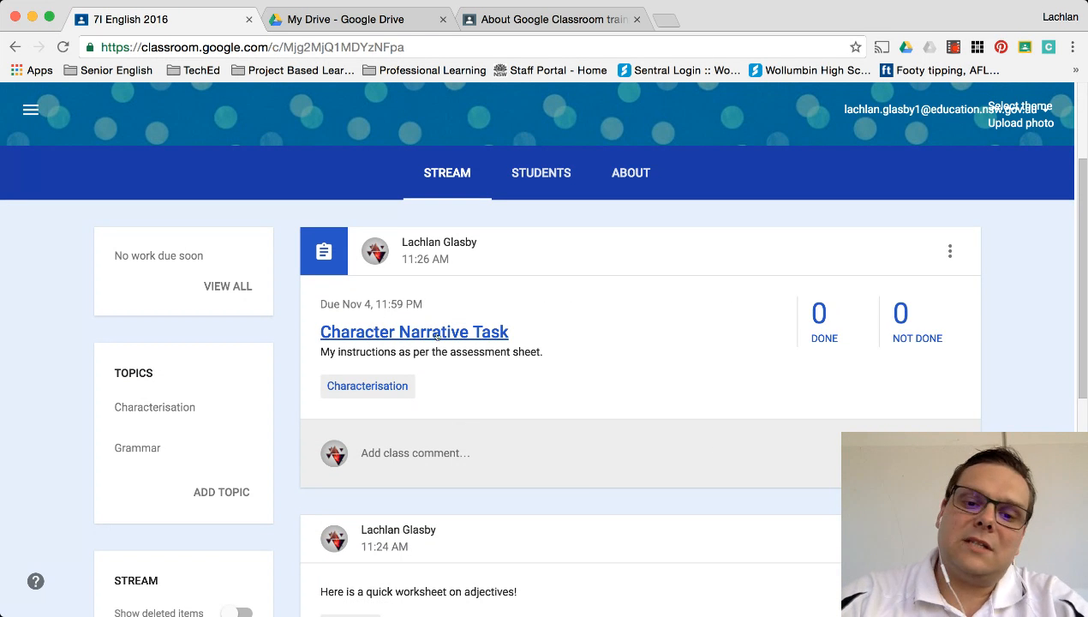
pyautogui.scroll(-4, 539, 408)
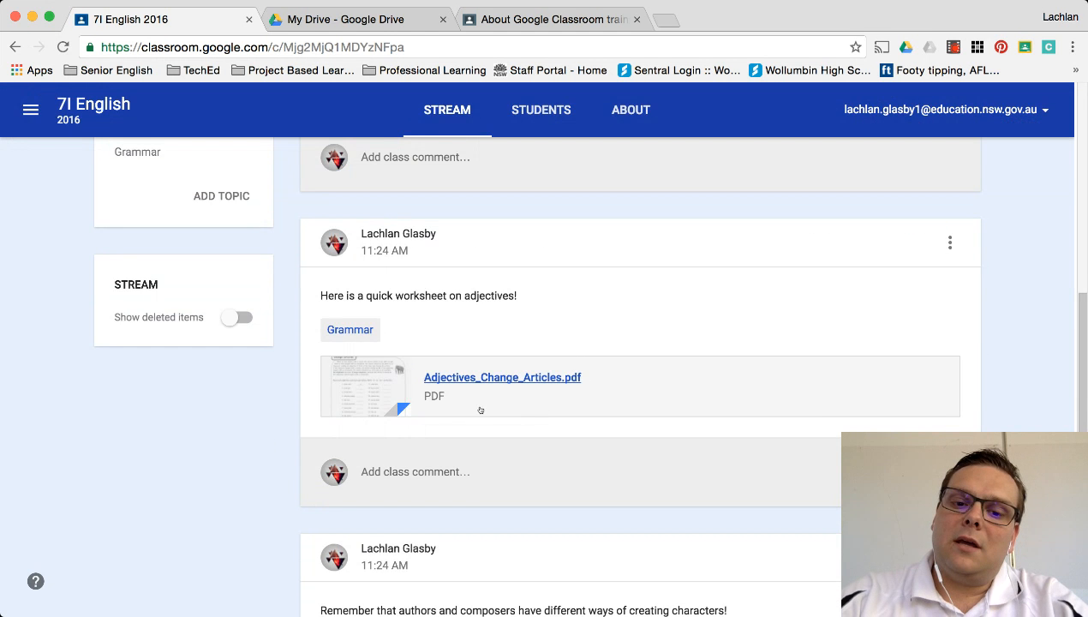
pyautogui.scroll(4, 565, 383)
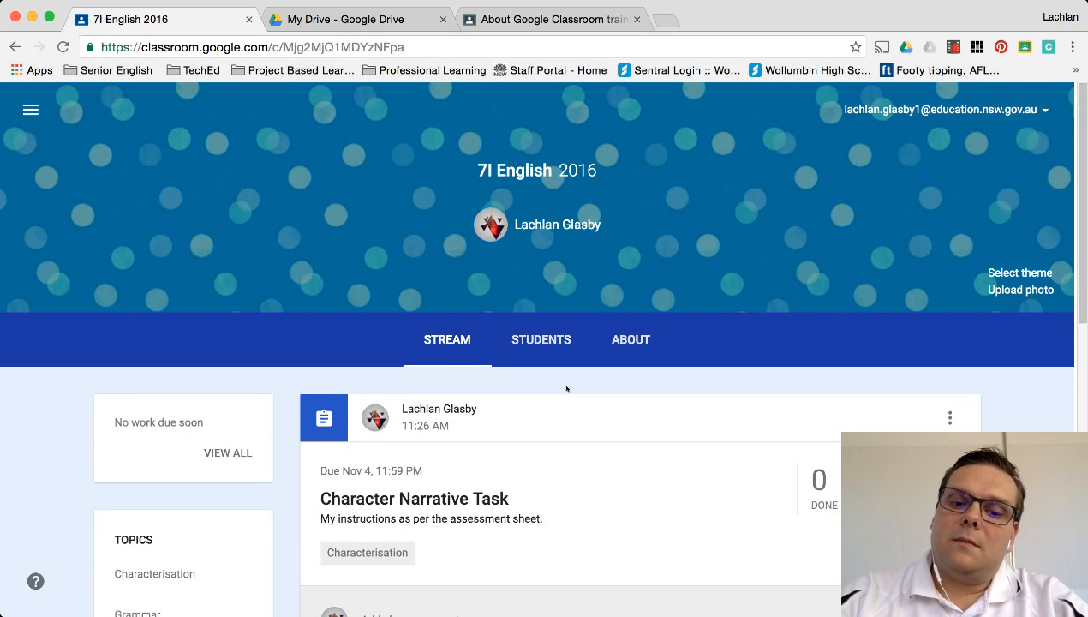